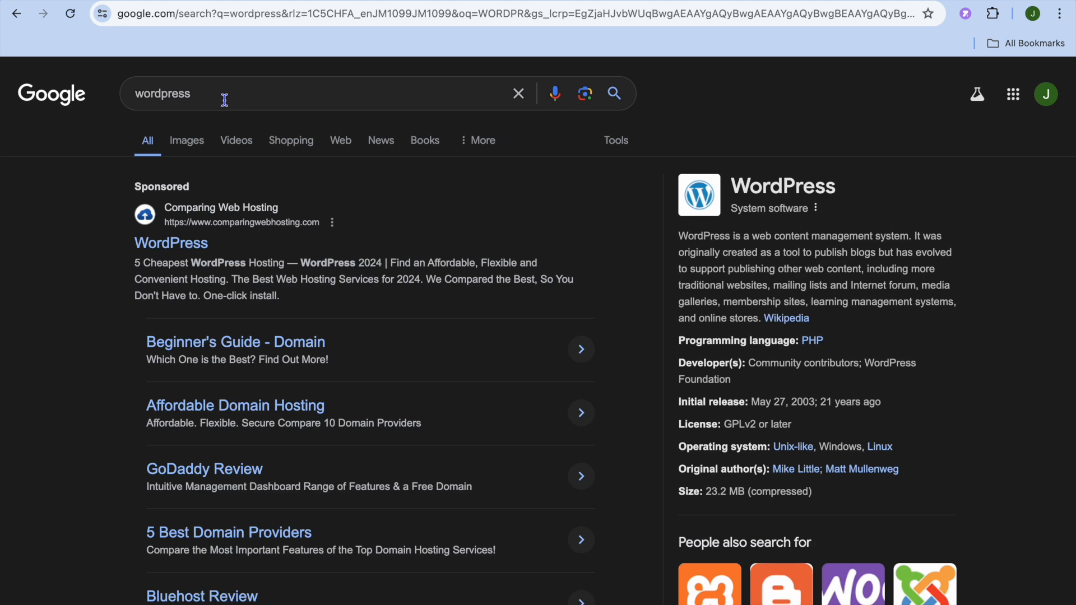
- Open the official WordPress.com site from the search results and start signing up
click(14, 235)
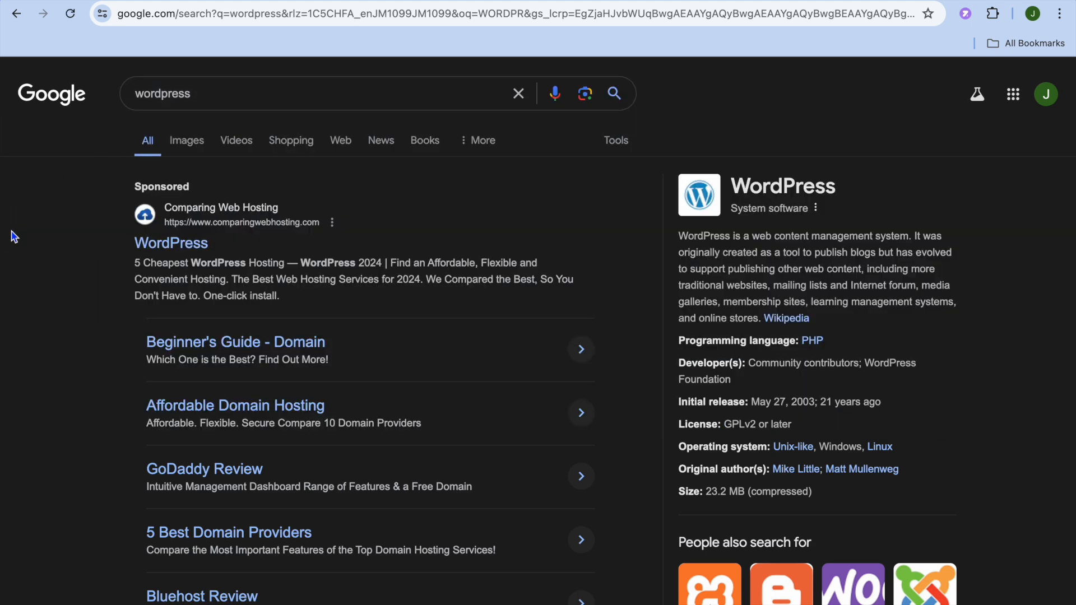
scroll(57, 241, down, 7)
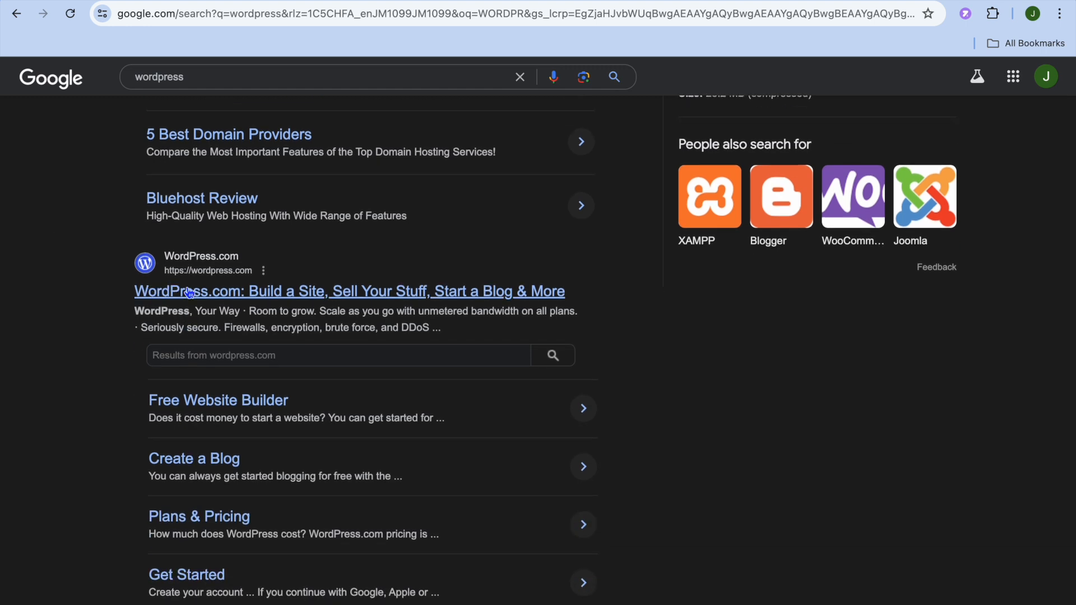
click(219, 292)
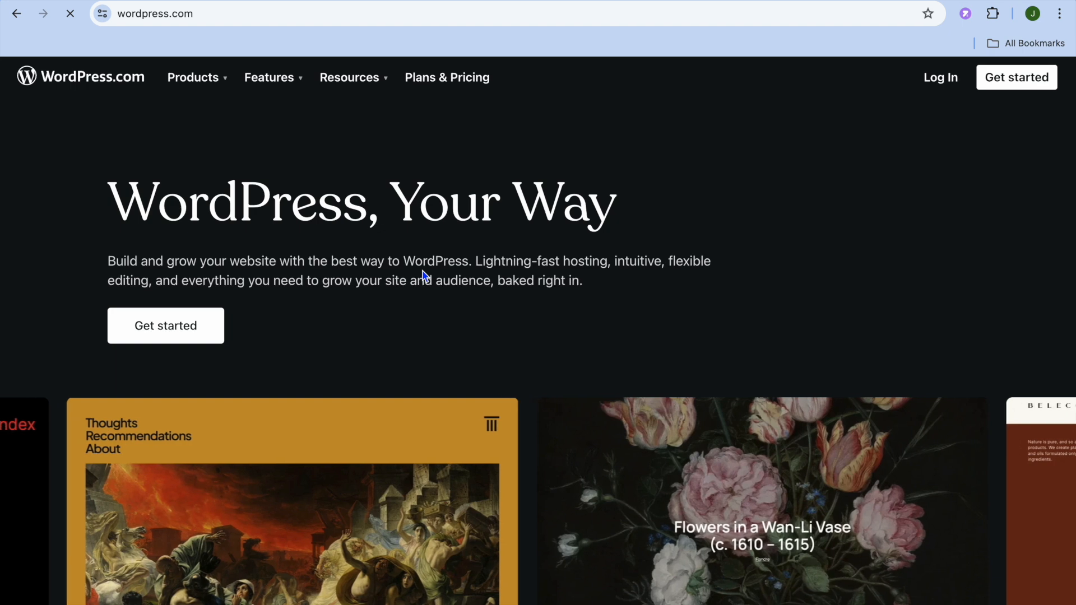
click(188, 334)
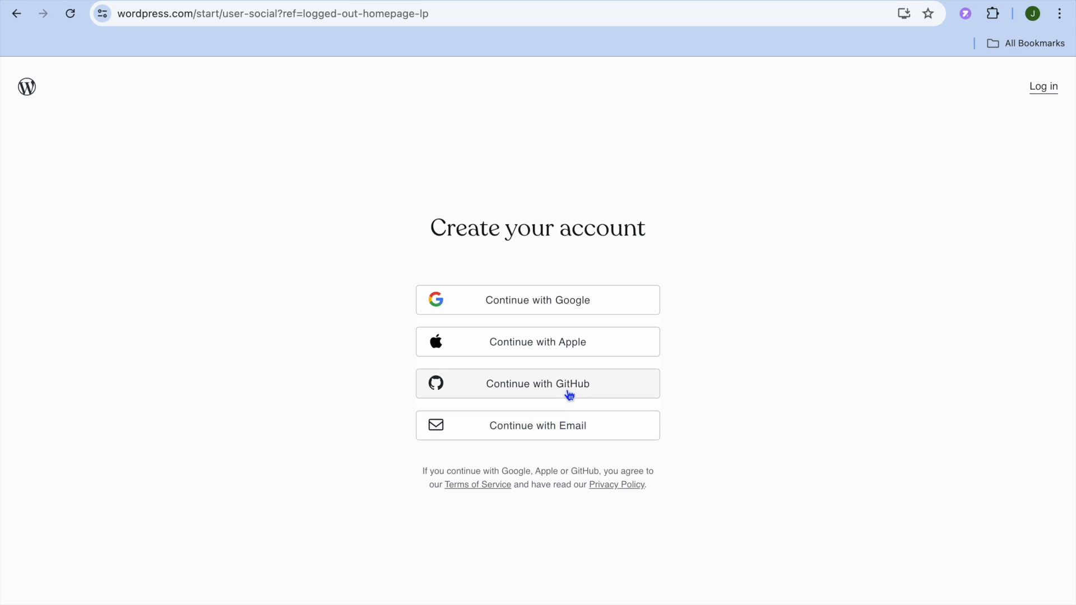
- Try to create the WordPress.com account by continuing with the listed Google account
click(559, 307)
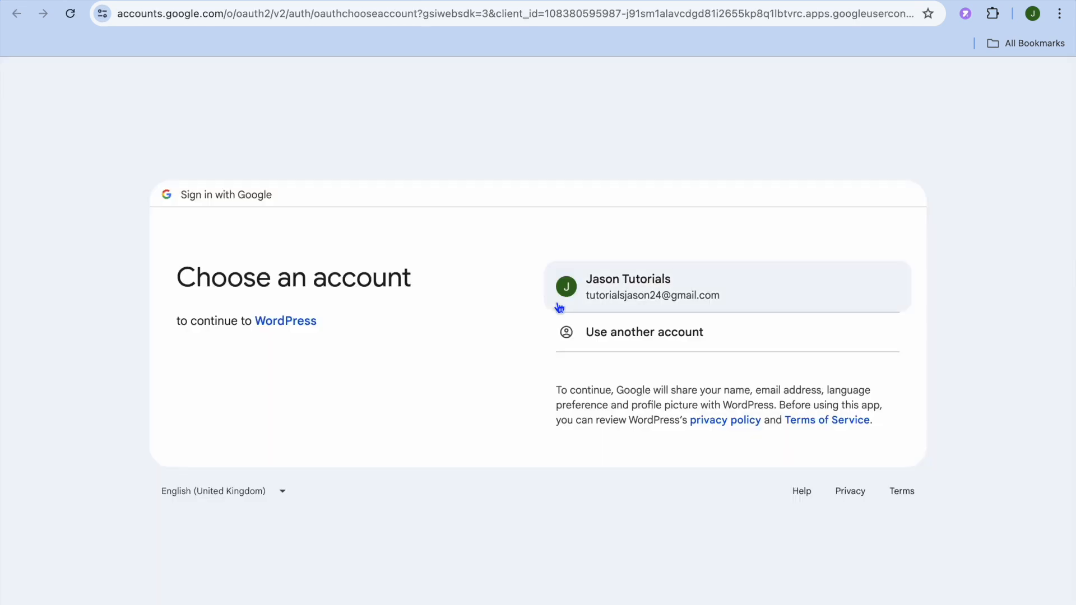
click(600, 299)
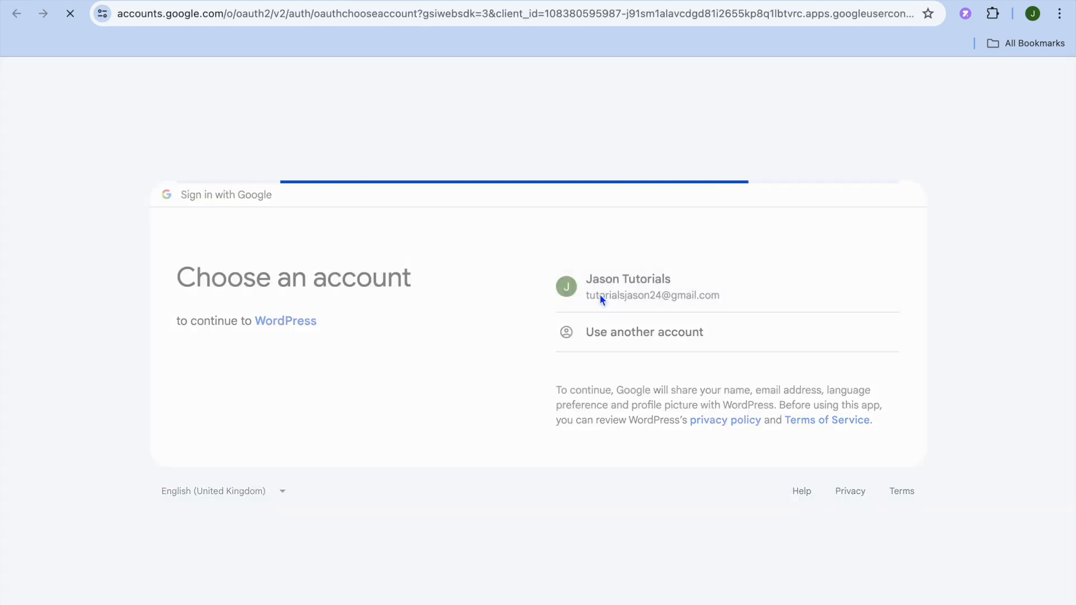
click(648, 426)
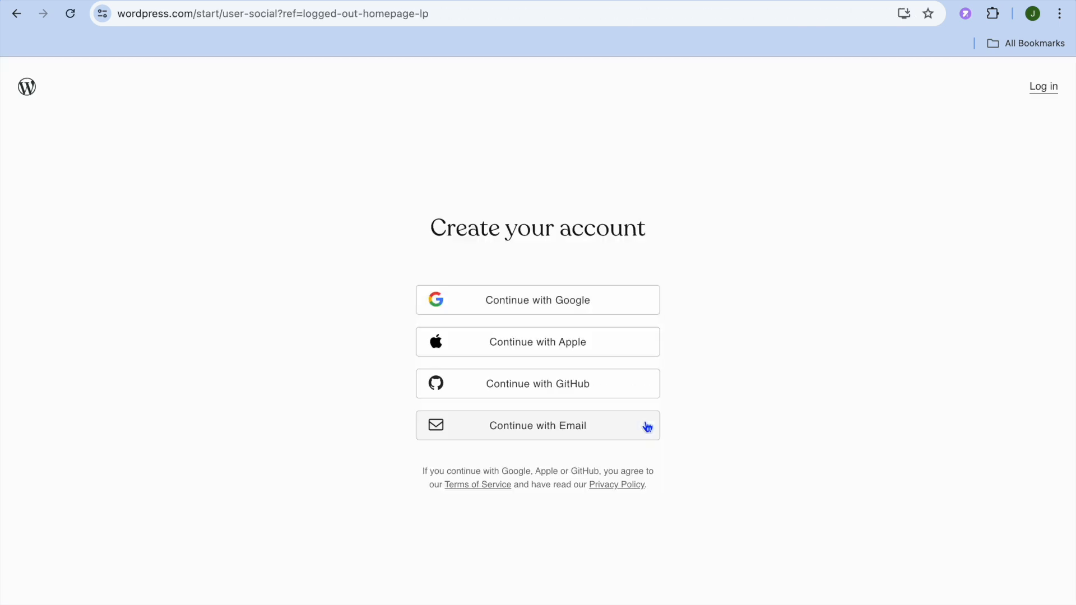
- Sign up with Google again, choosing the listed account and approving the sign-in to WordPress
click(568, 297)
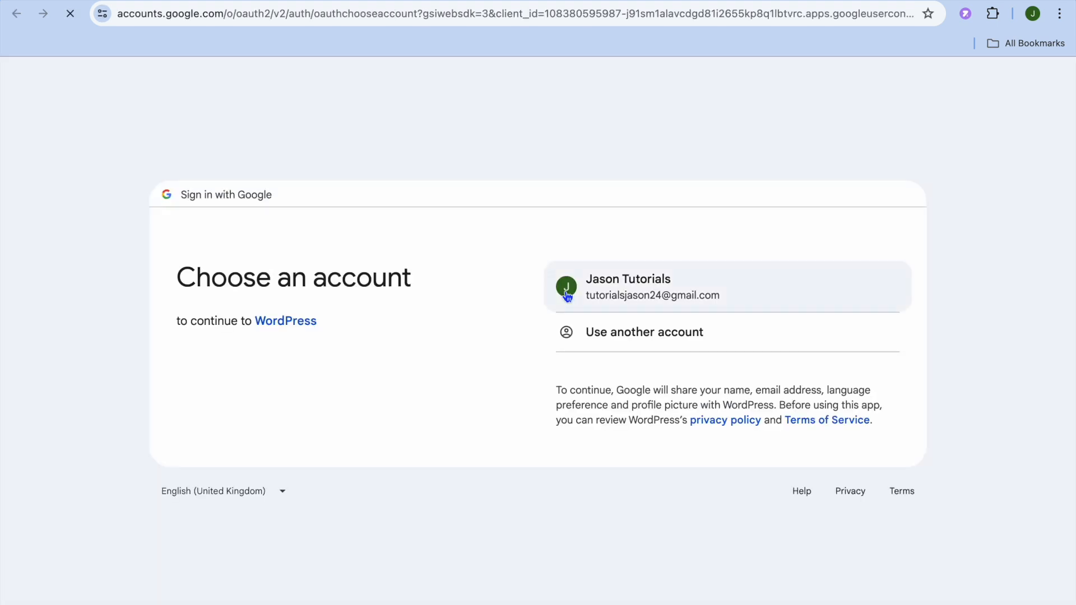
click(589, 300)
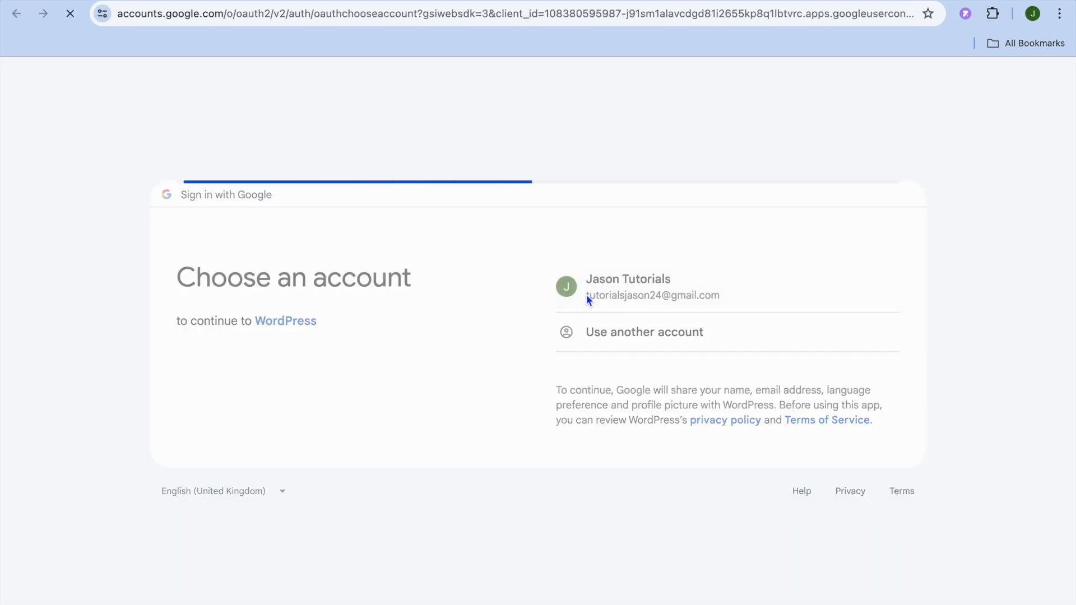
click(630, 422)
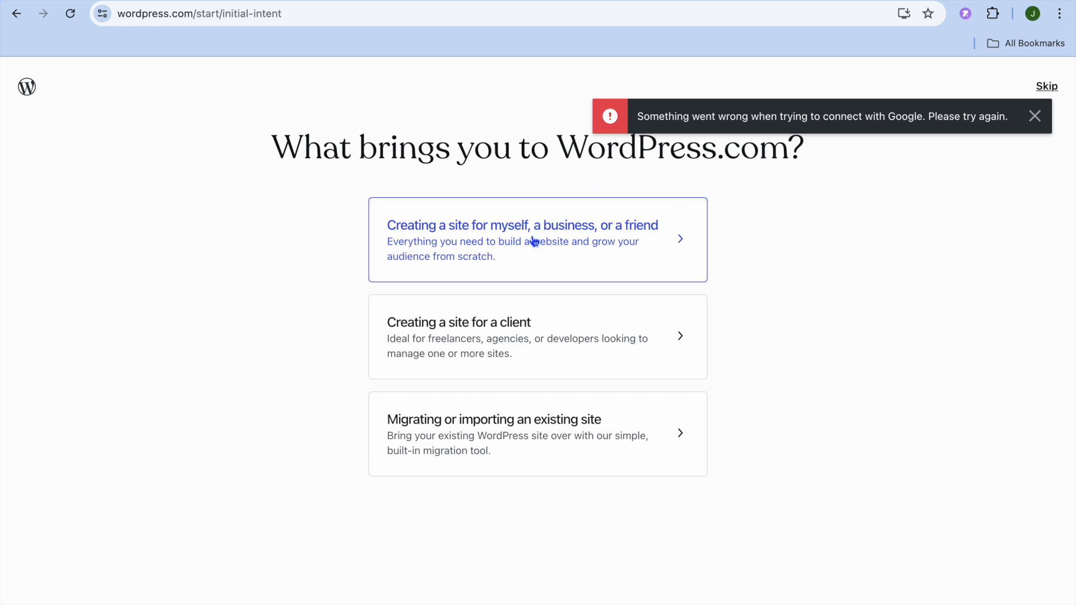
- Choose creating a site for myself, a business, or a friend, and set "Publish a blog" as the site goal
click(546, 251)
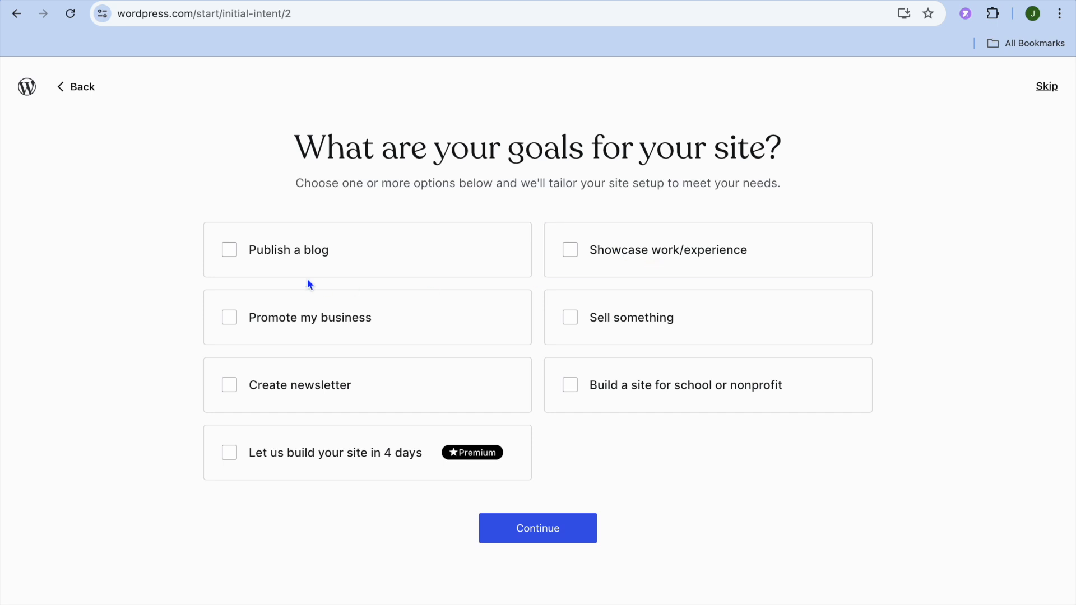
click(231, 249)
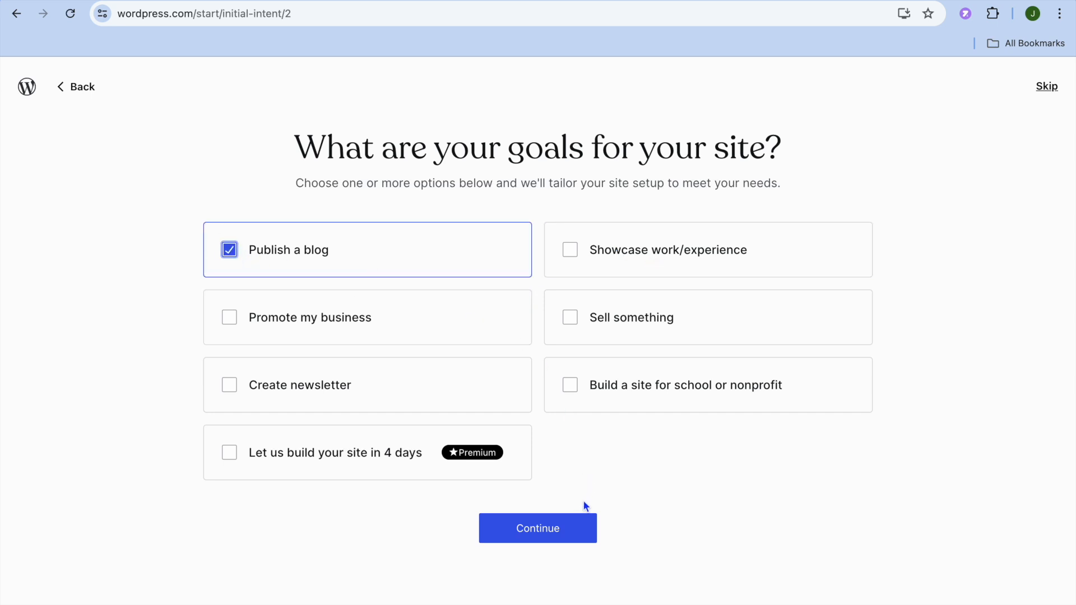
click(561, 532)
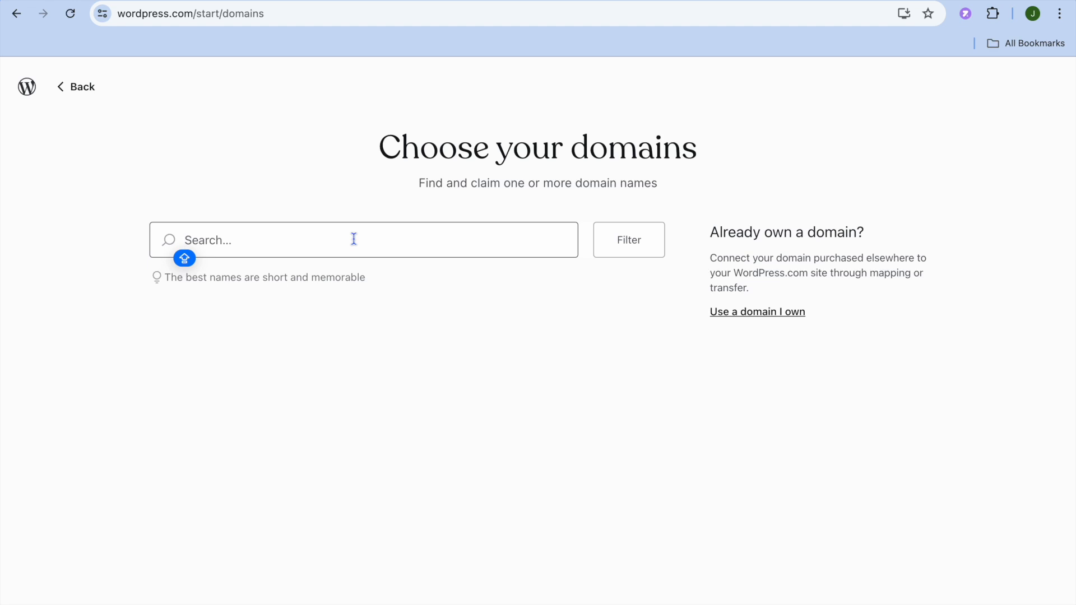
- Search for domain names matching SIMPLEBLOGANSWEERS
text(J)
key(BackSpace)
text(SIM)
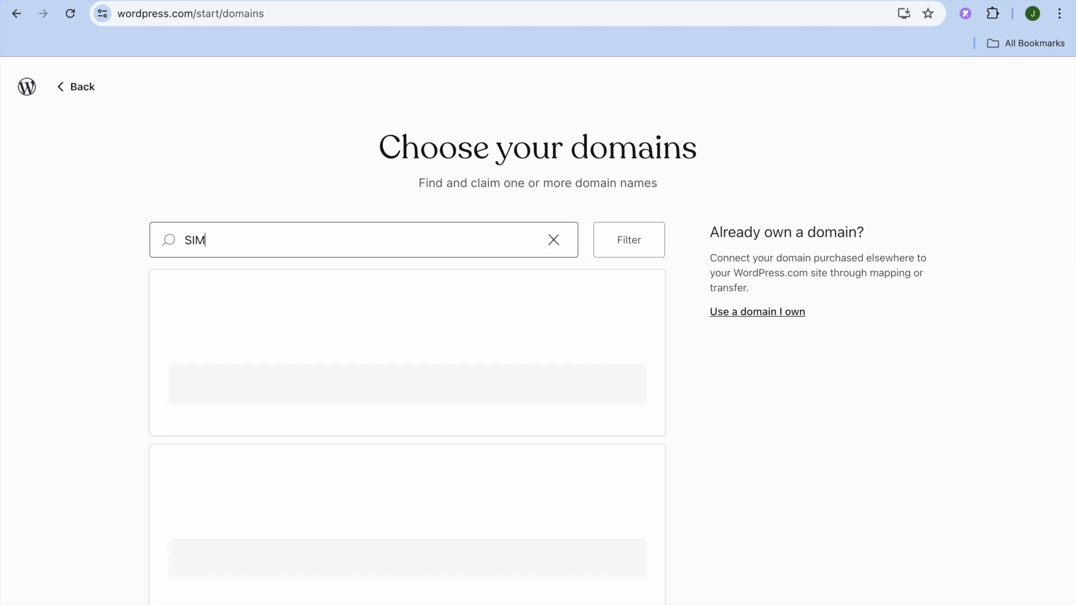
text(PLE)
key(Caps_Lock)
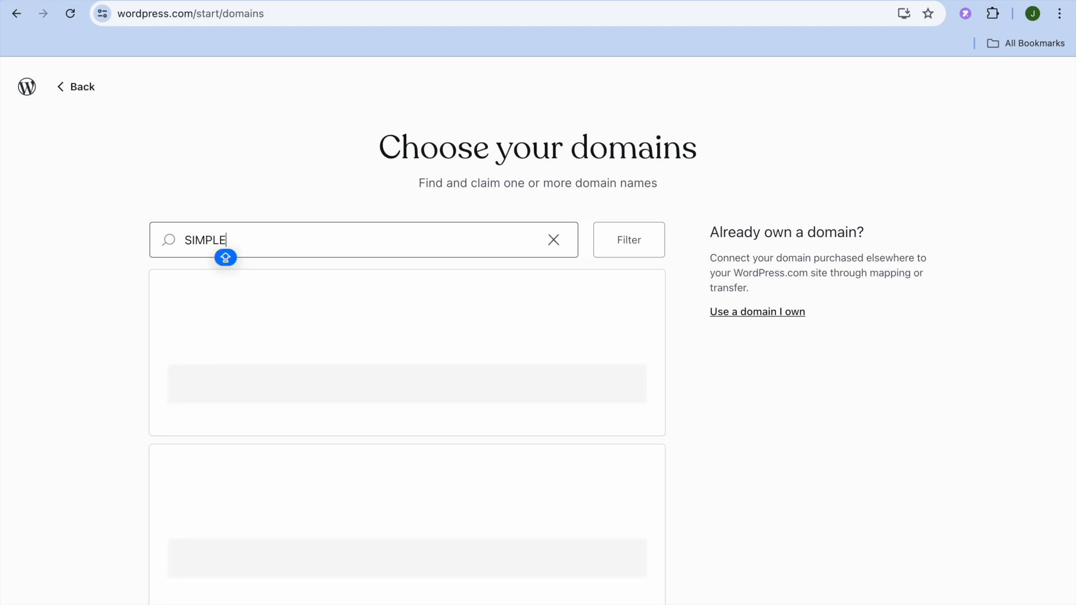
text(BLOGANSWEER)
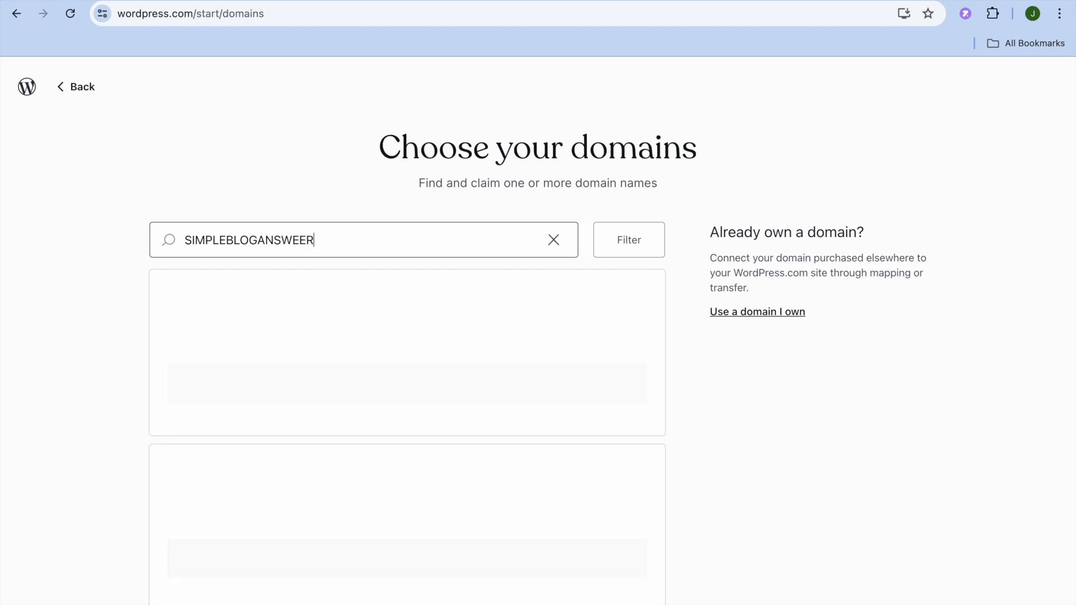
key(Caps_Lock)
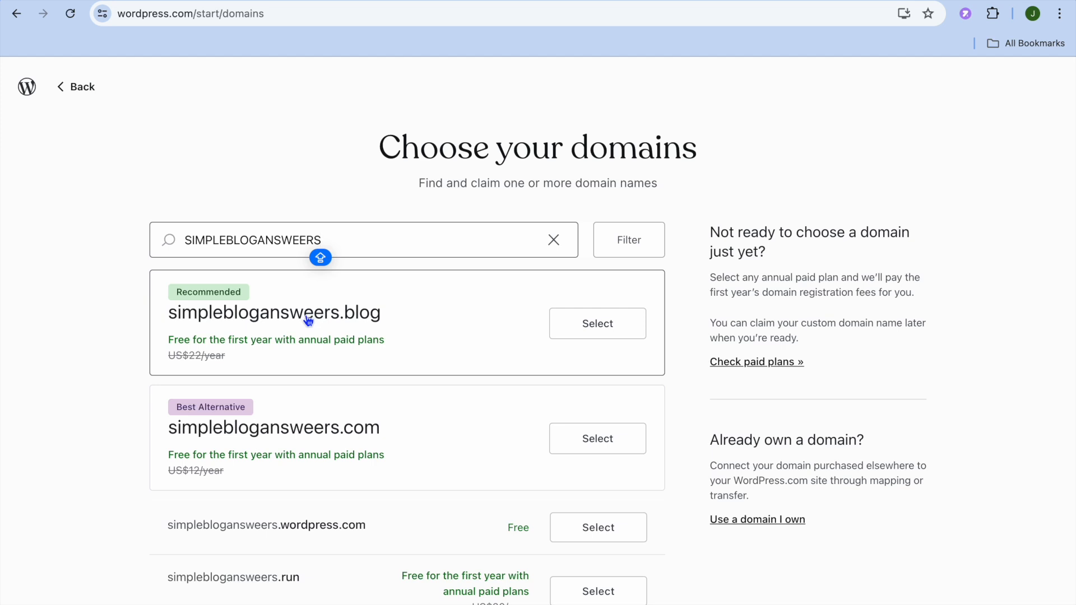
- Select the free domain simpleblogansweers.wordpress.com and continue to the plan selection
scroll(309, 321, down, 1)
scroll(309, 322, down, 1)
scroll(309, 321, down, 1)
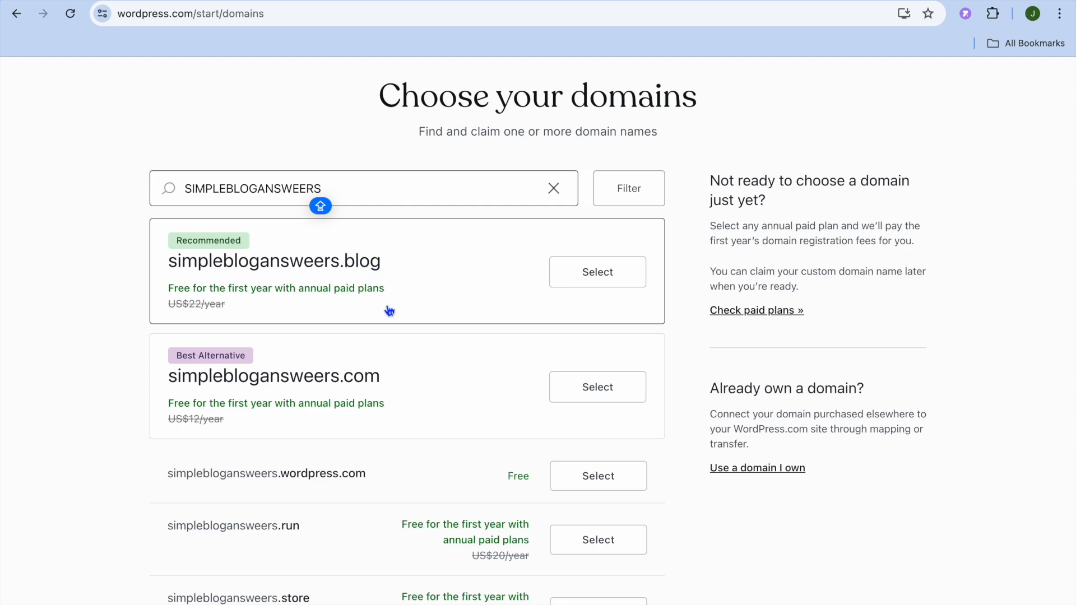
scroll(389, 310, down, 3)
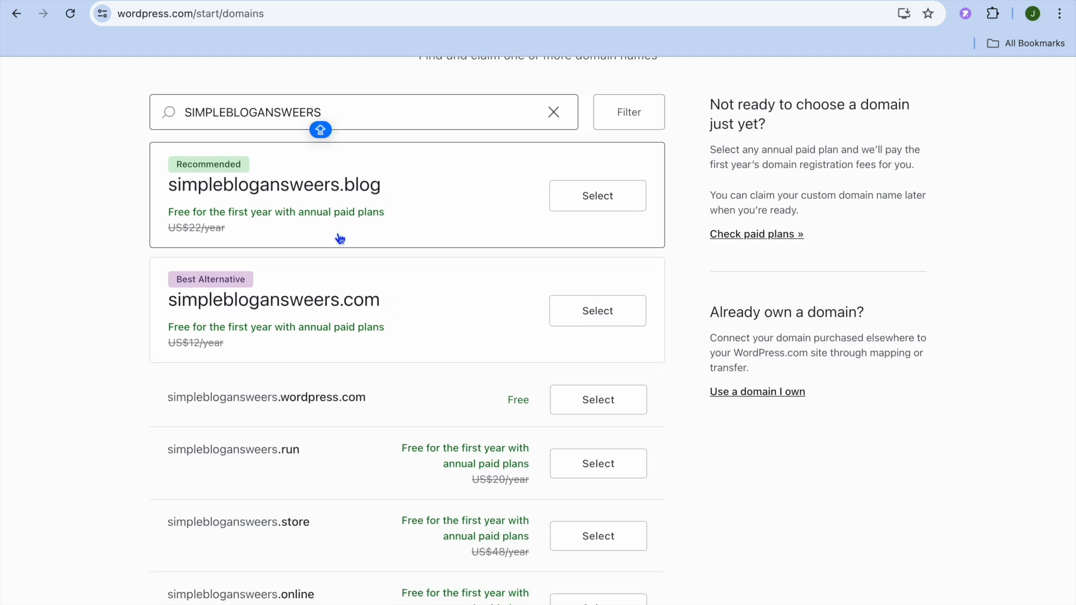
scroll(339, 241, down, 5)
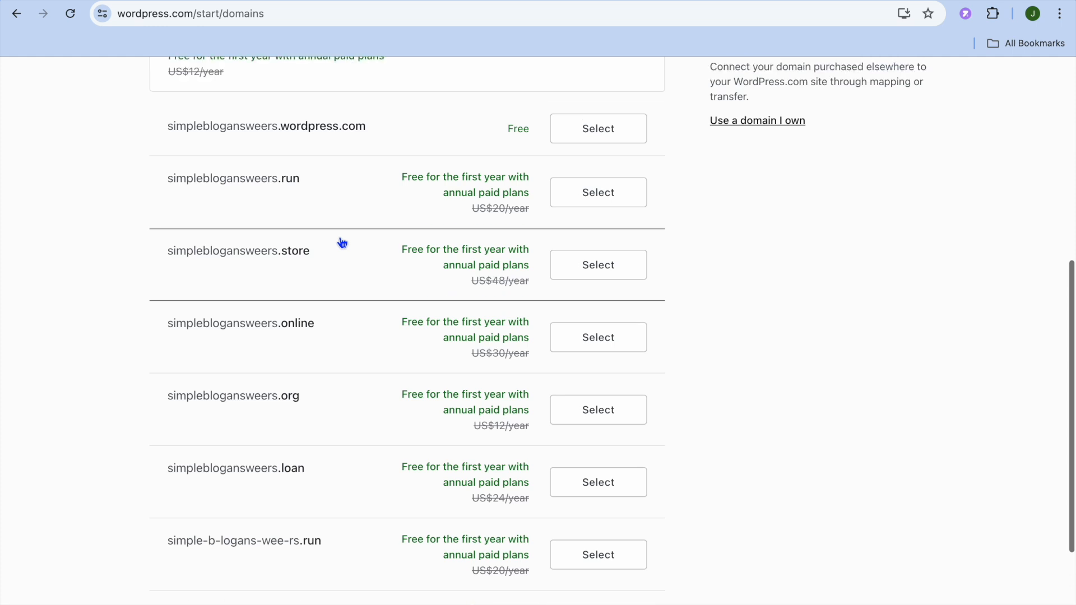
scroll(339, 241, up, 2)
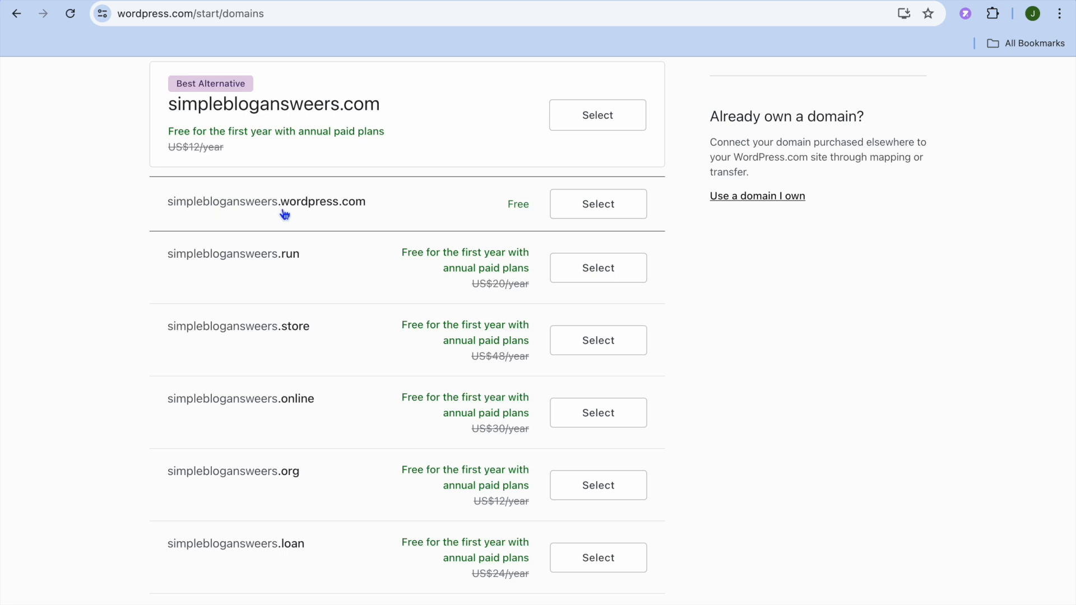
click(619, 208)
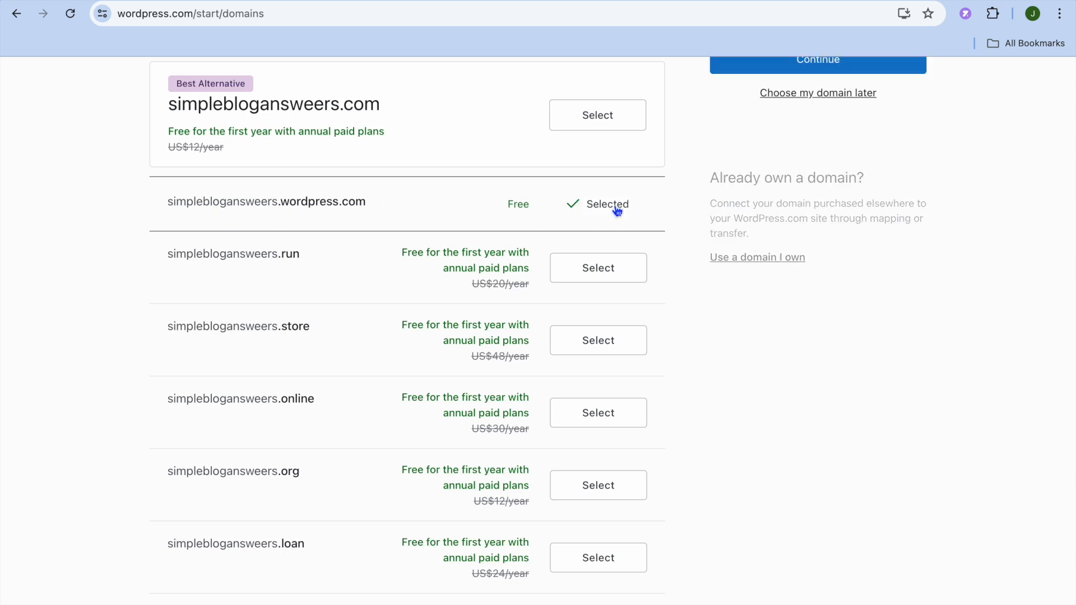
scroll(720, 202, up, 5)
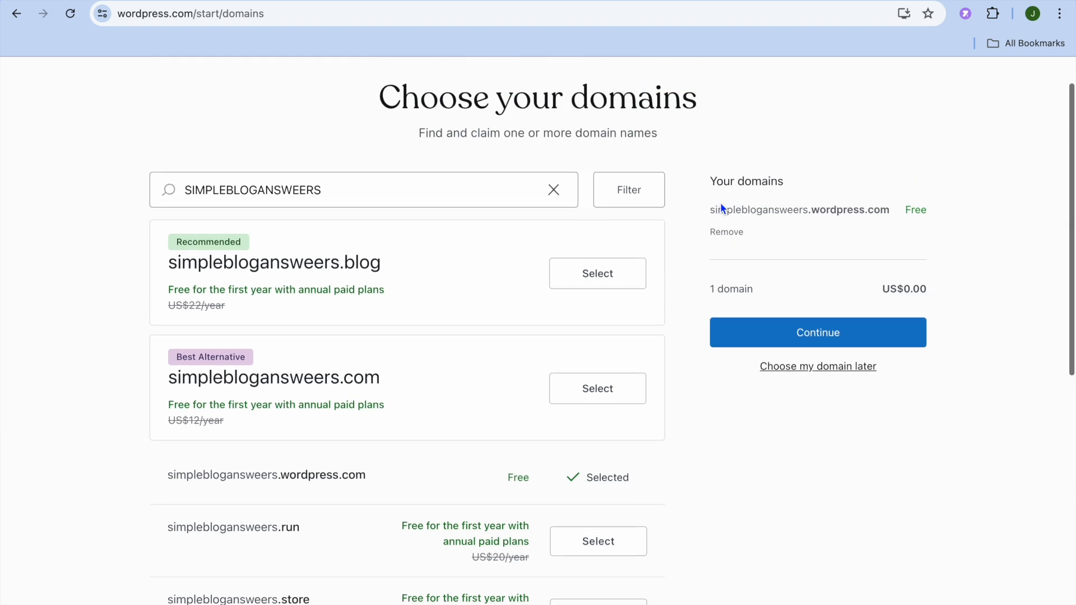
click(758, 336)
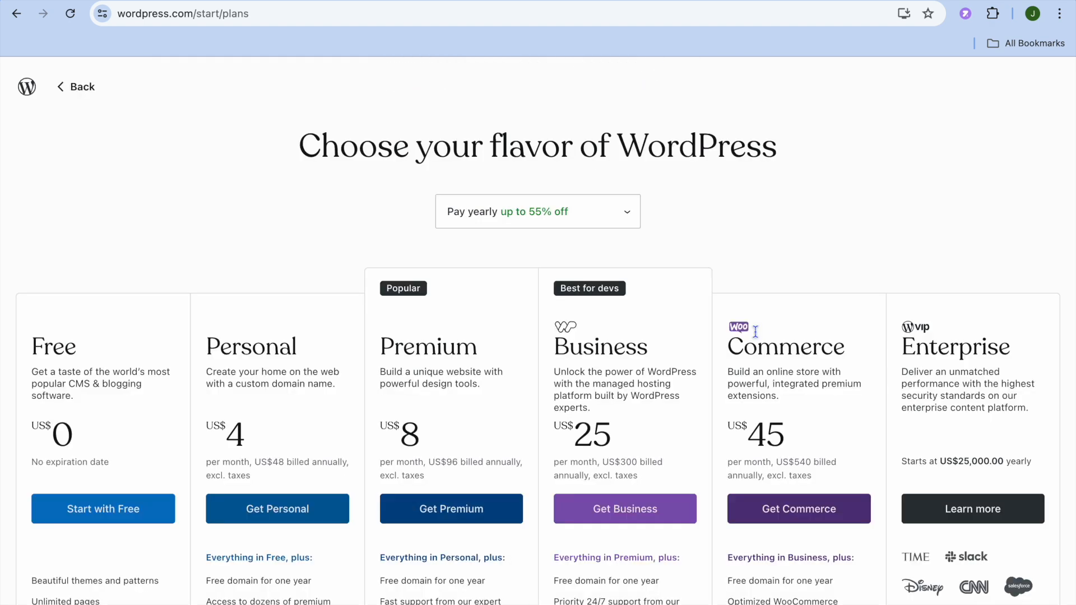
- Start with the Free plan and continue past the blog naming form, keeping the default name and an empty tagline
scroll(755, 331, down, 1)
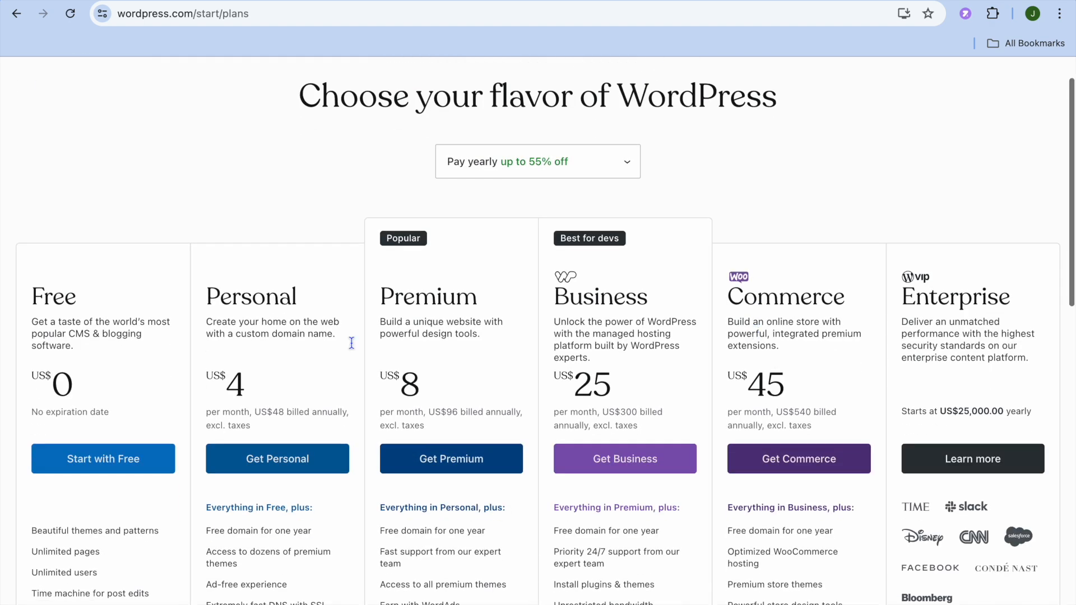
click(93, 463)
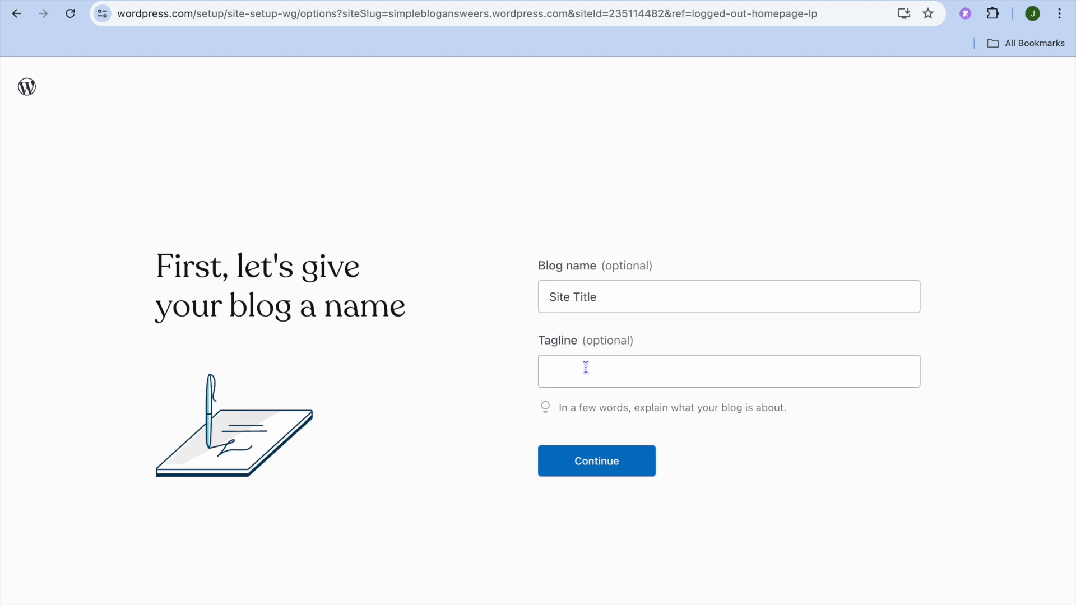
click(600, 469)
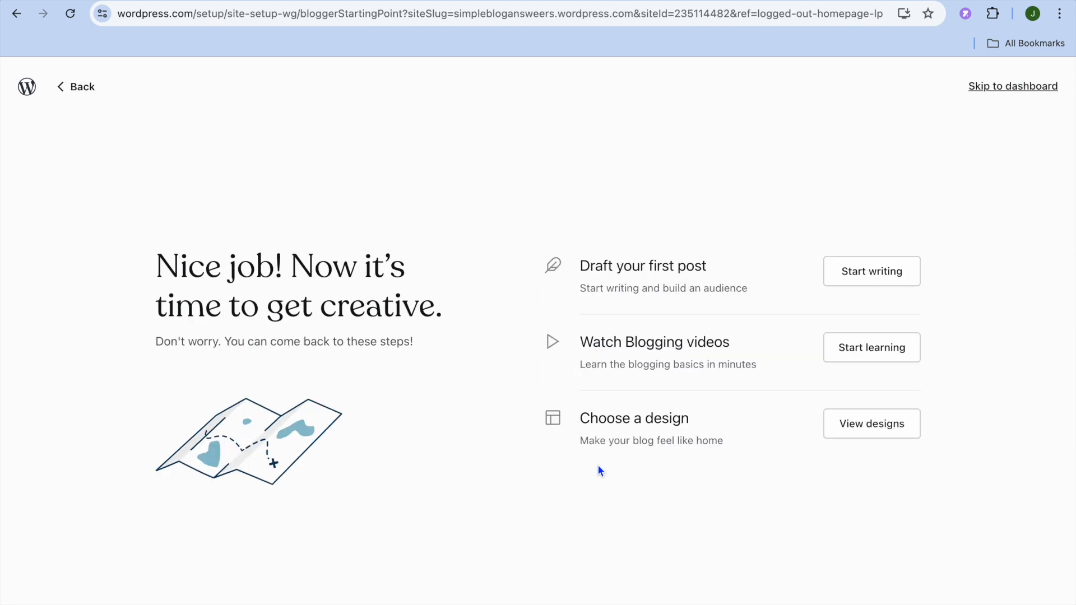
- Open the design gallery and examine the available Blog designs, noting which ones require an upgrade
click(863, 424)
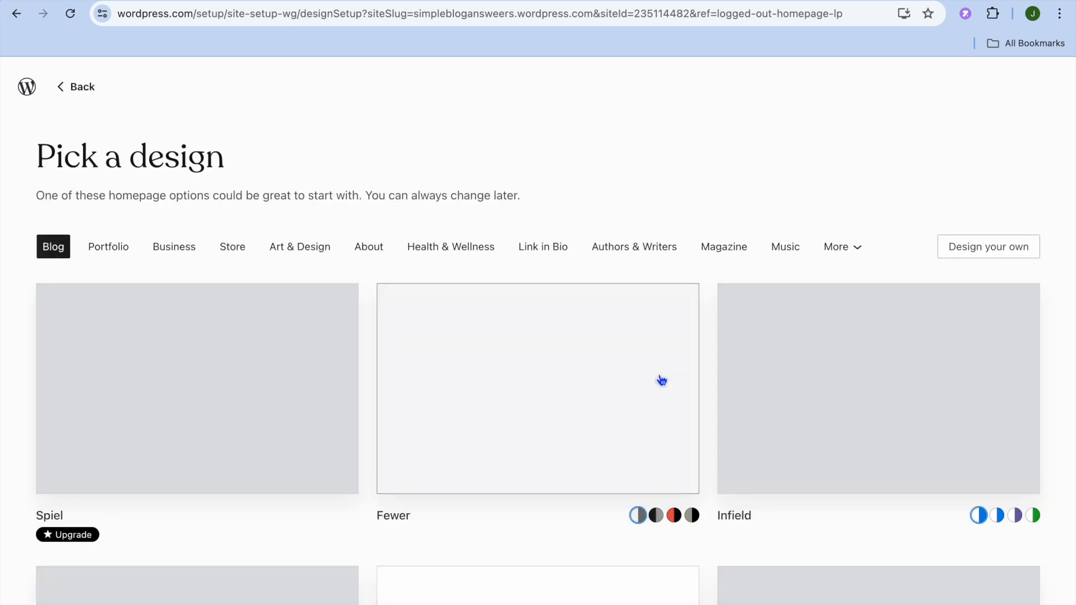
scroll(542, 342, down, 3)
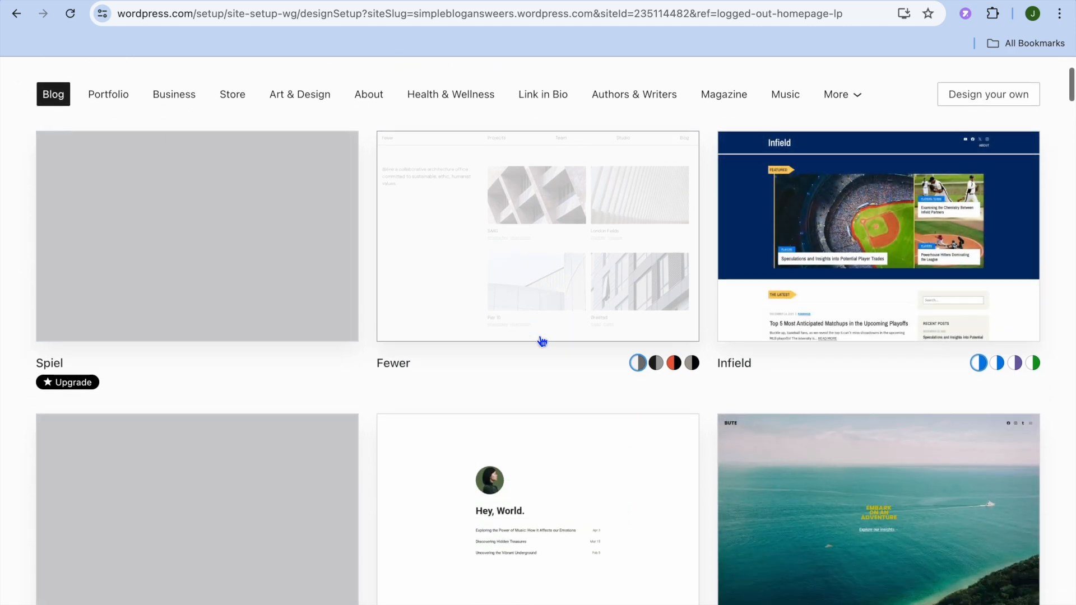
scroll(542, 341, down, 5)
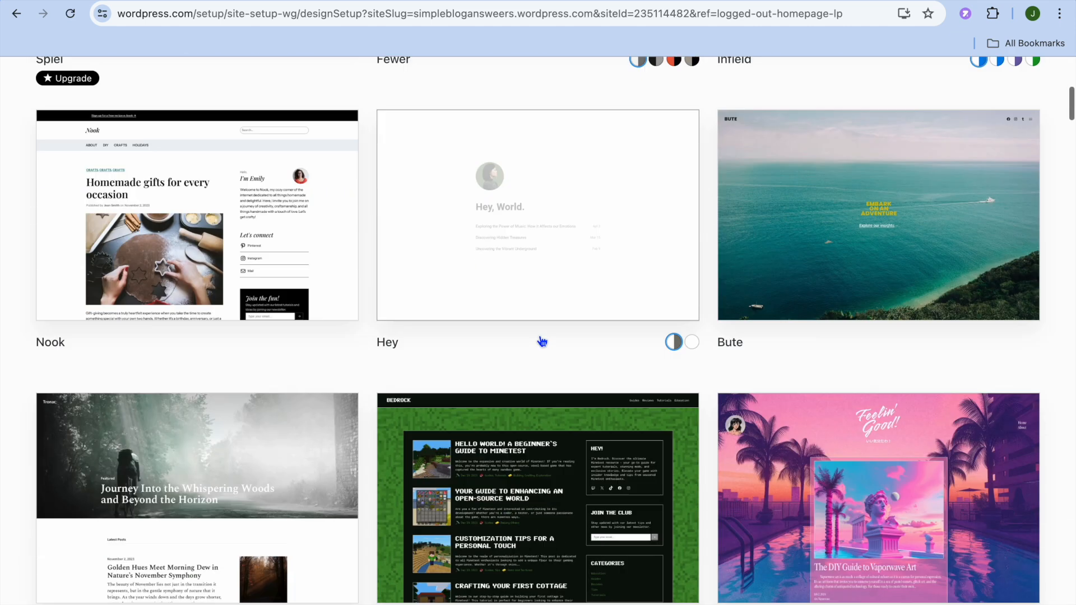
scroll(542, 341, down, 5)
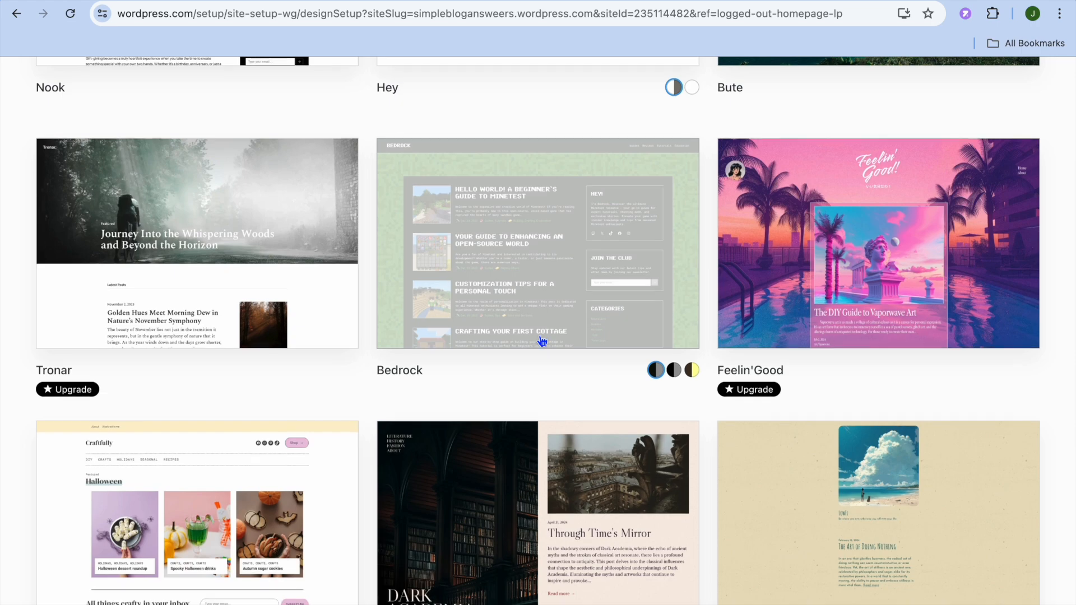
scroll(542, 341, down, 6)
scroll(542, 342, up, 5)
scroll(542, 341, up, 6)
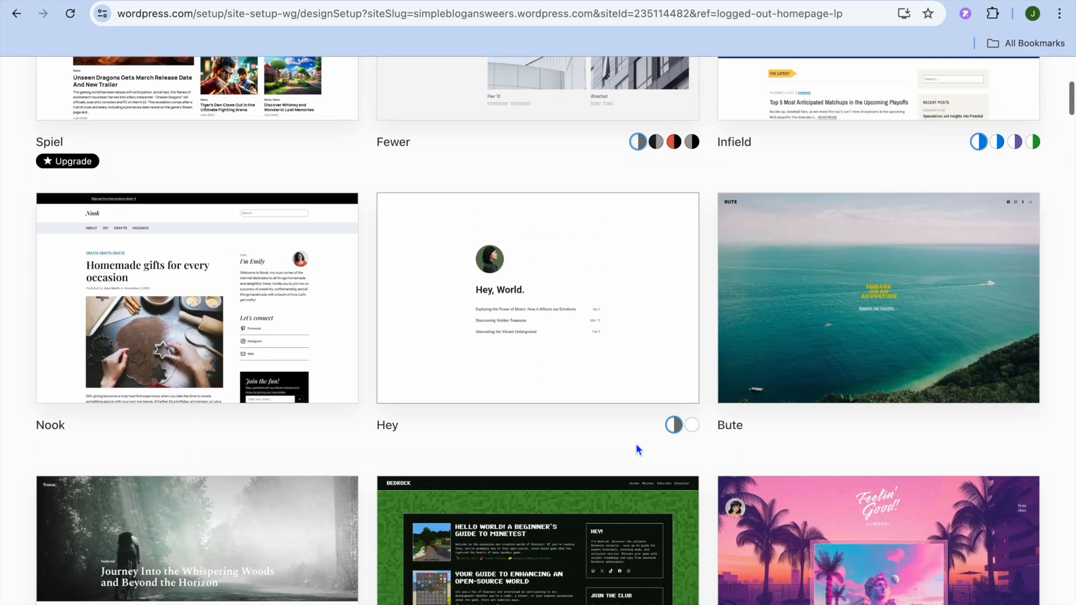
scroll(637, 448, down, 5)
mouse_move(741, 444)
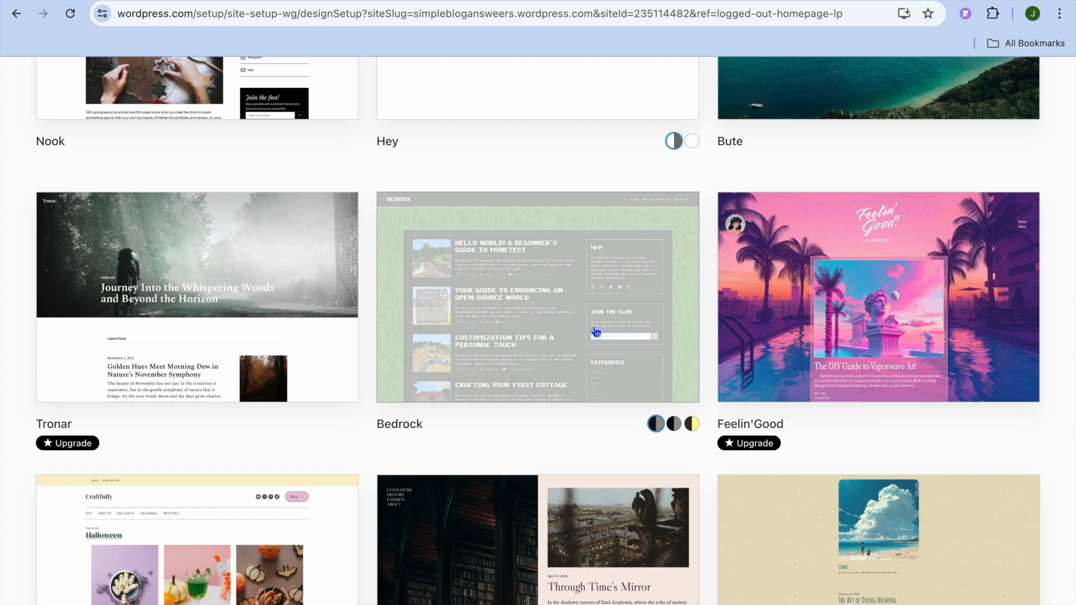
scroll(596, 332, up, 5)
scroll(596, 332, up, 5)
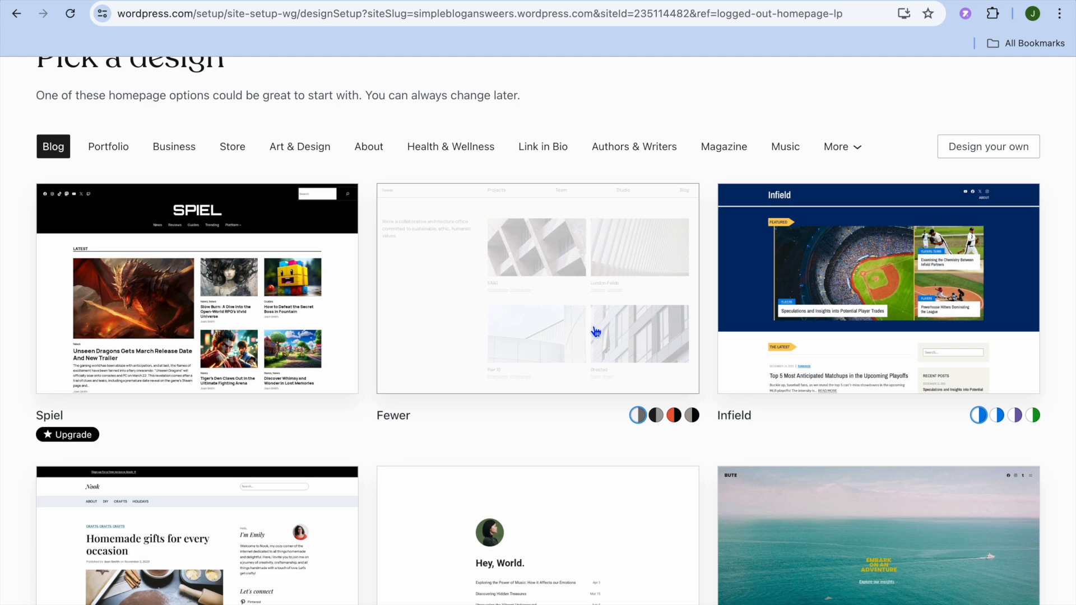
scroll(596, 332, down, 3)
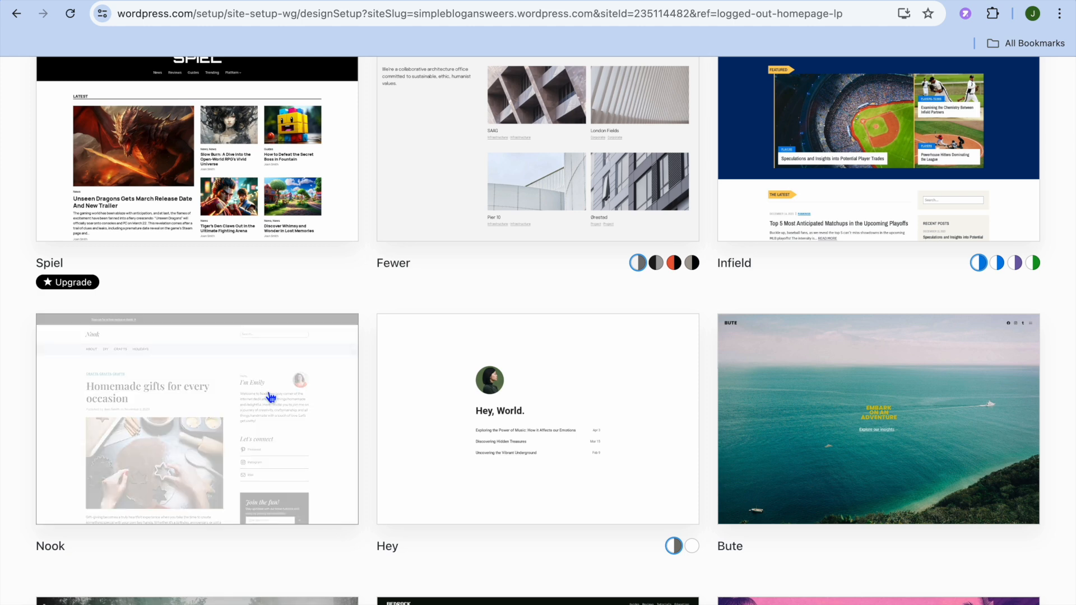
- Choose the free Nook design for the blog and continue the setup with it
click(228, 409)
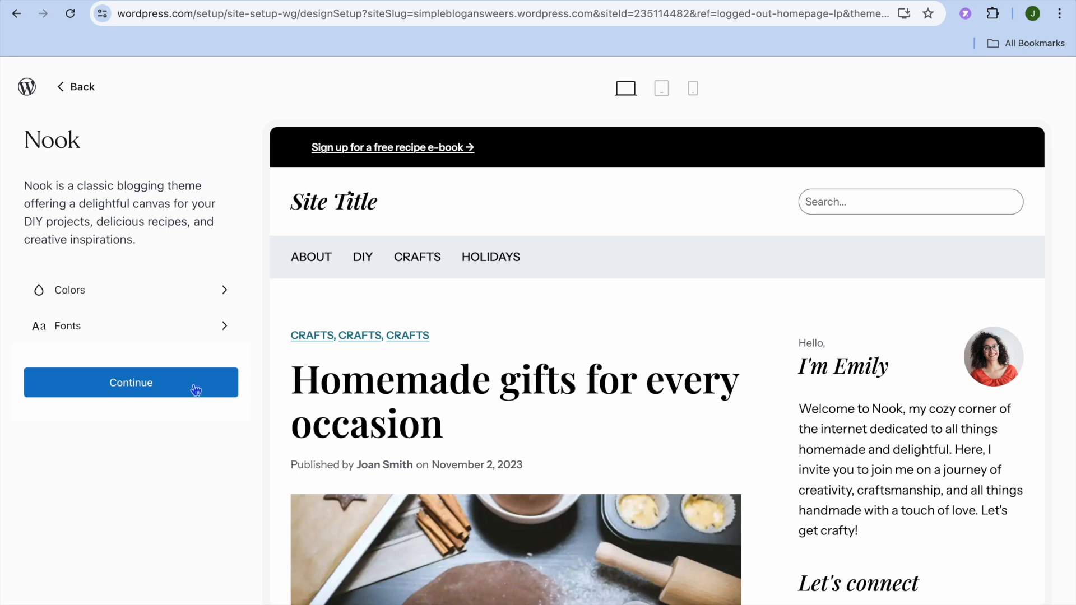
click(177, 389)
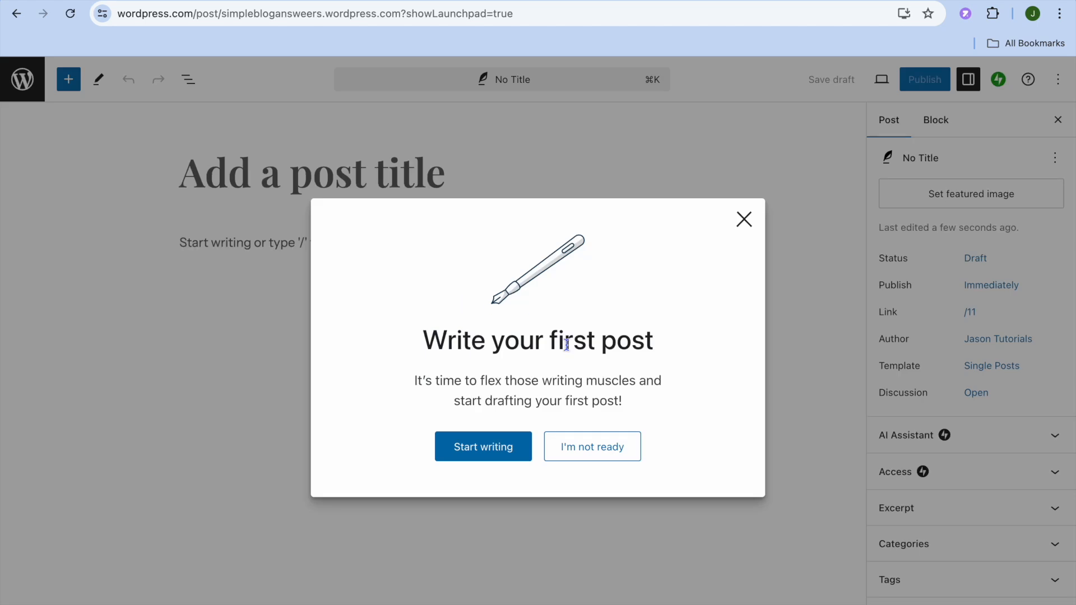
- Start writing the first post and look over its title, body and paragraph block settings
click(484, 454)
click(269, 243)
click(275, 174)
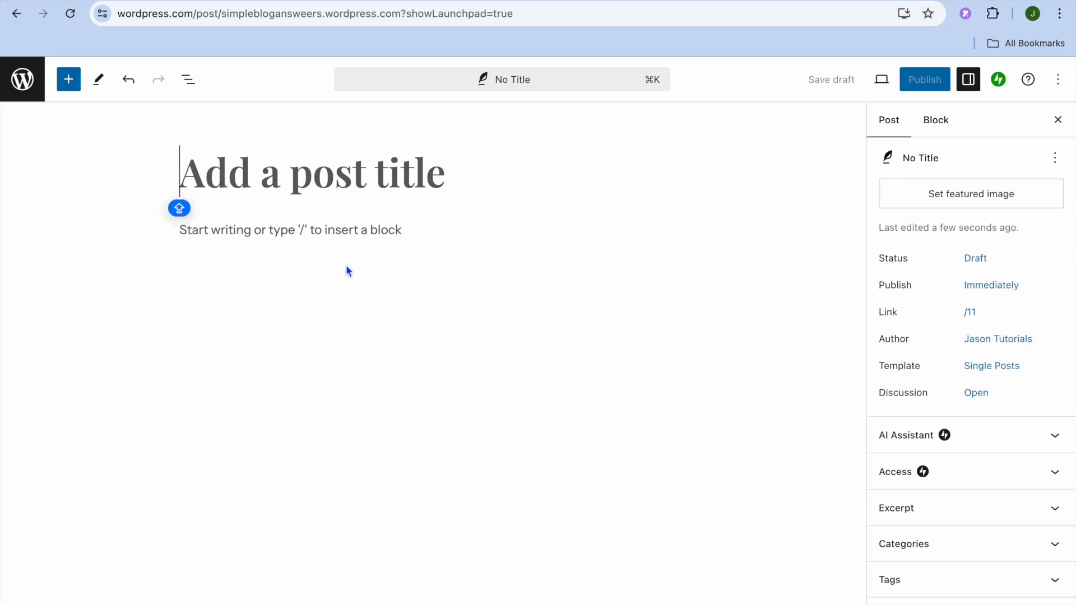
click(294, 230)
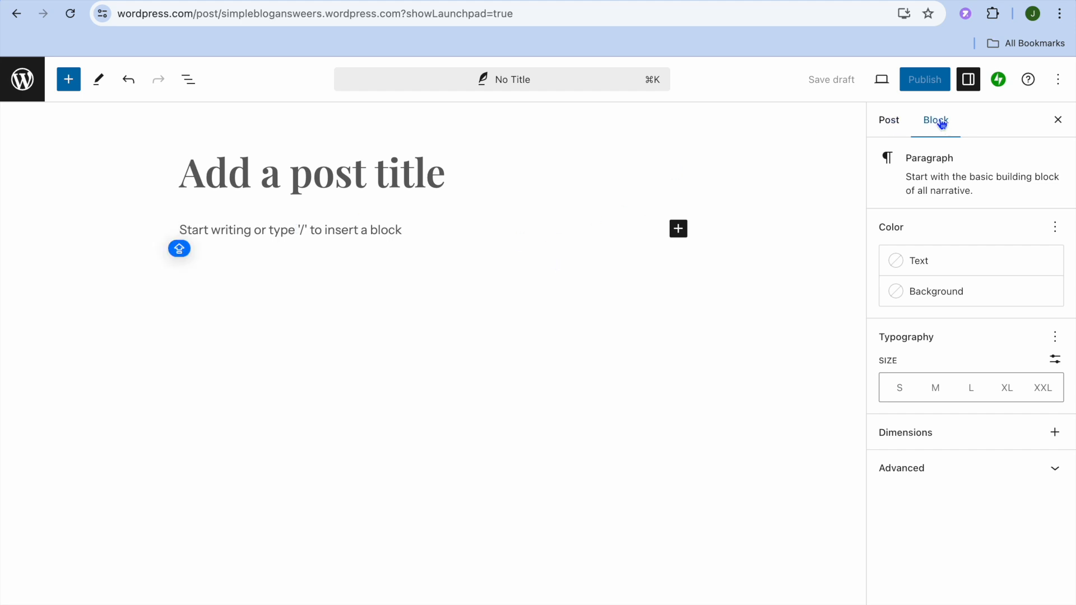
- Leave the post editor without saving the empty post, and launch the site from the setup checklist
click(25, 89)
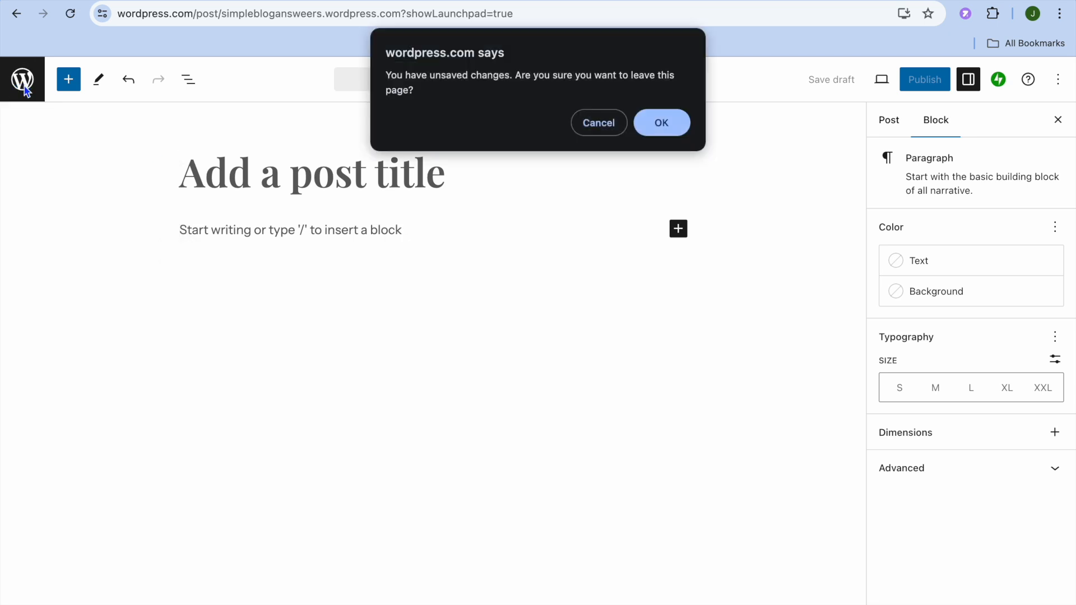
click(663, 125)
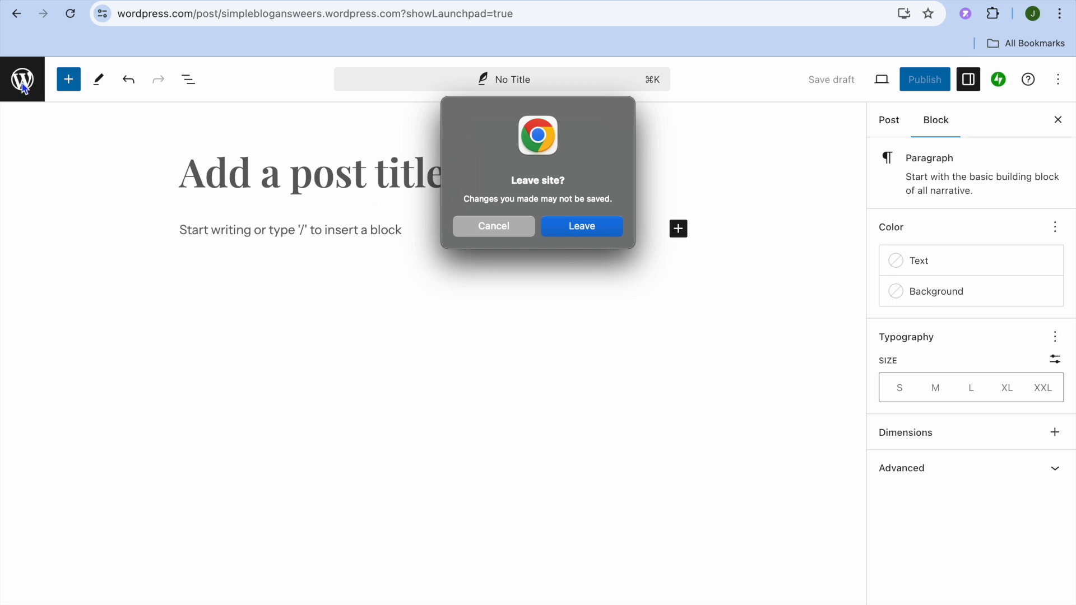
click(559, 233)
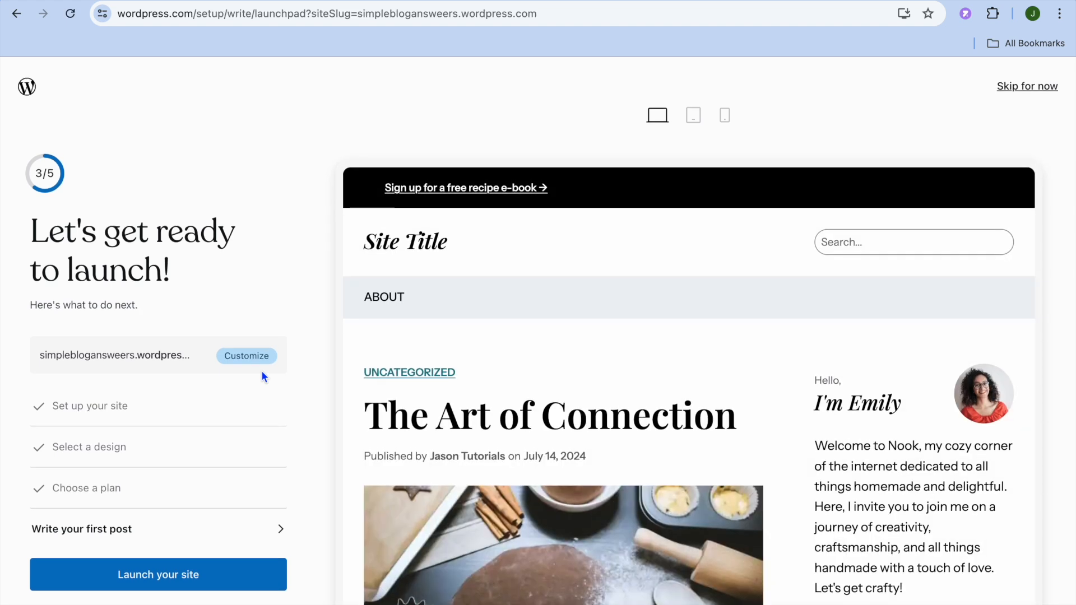
click(169, 583)
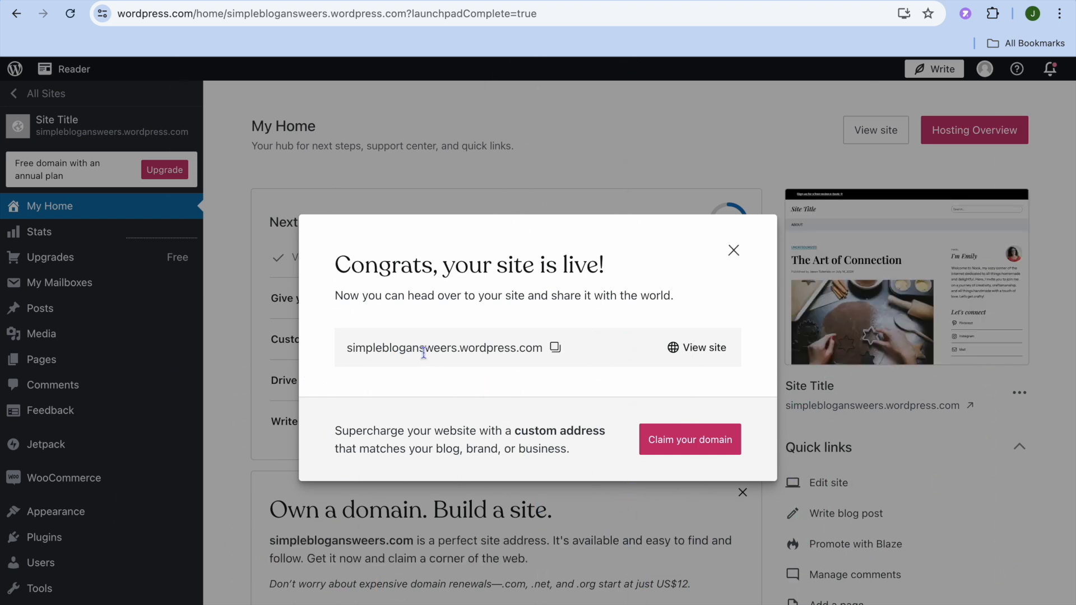
- View the live site and look through its whole home page
click(709, 349)
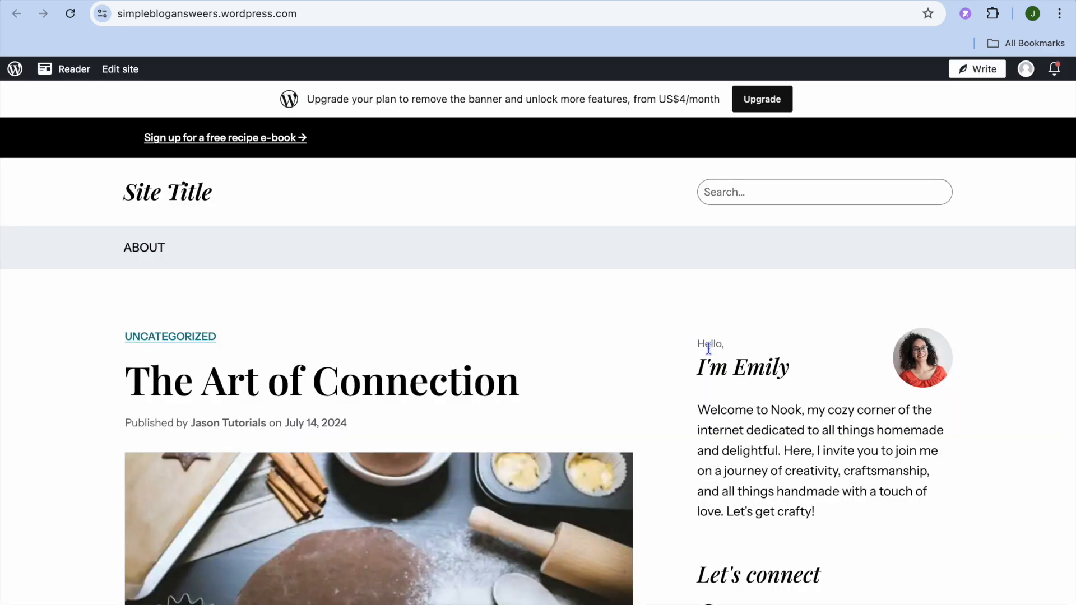
scroll(708, 348, down, 15)
scroll(708, 349, up, 10)
scroll(709, 353, up, 5)
- Return to the site dashboard, dismiss the launch message and open the list of the site's pages
click(824, 0)
click(733, 251)
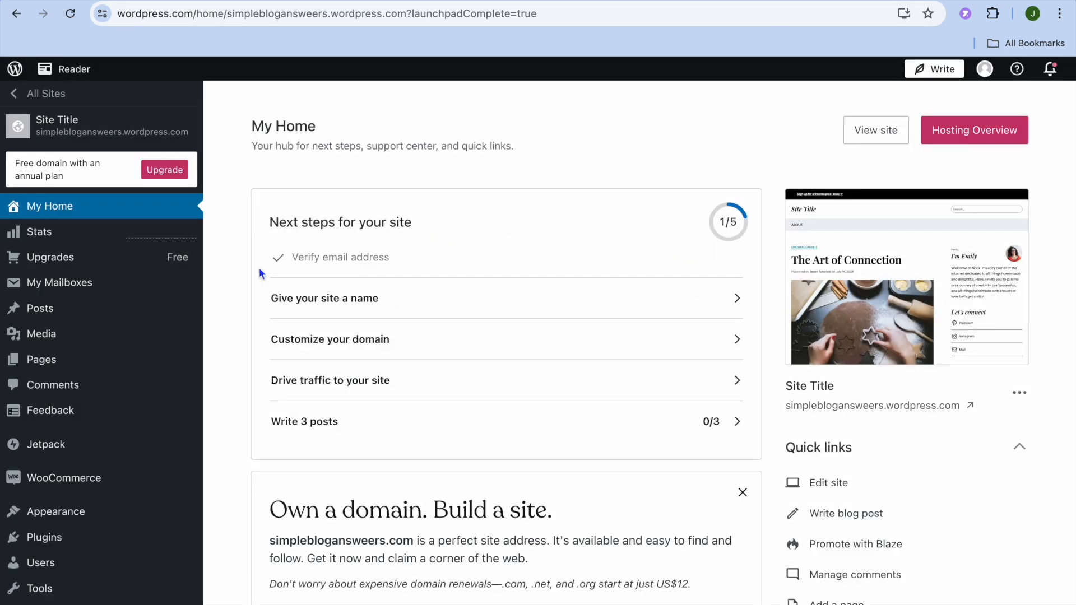
scroll(258, 267, down, 1)
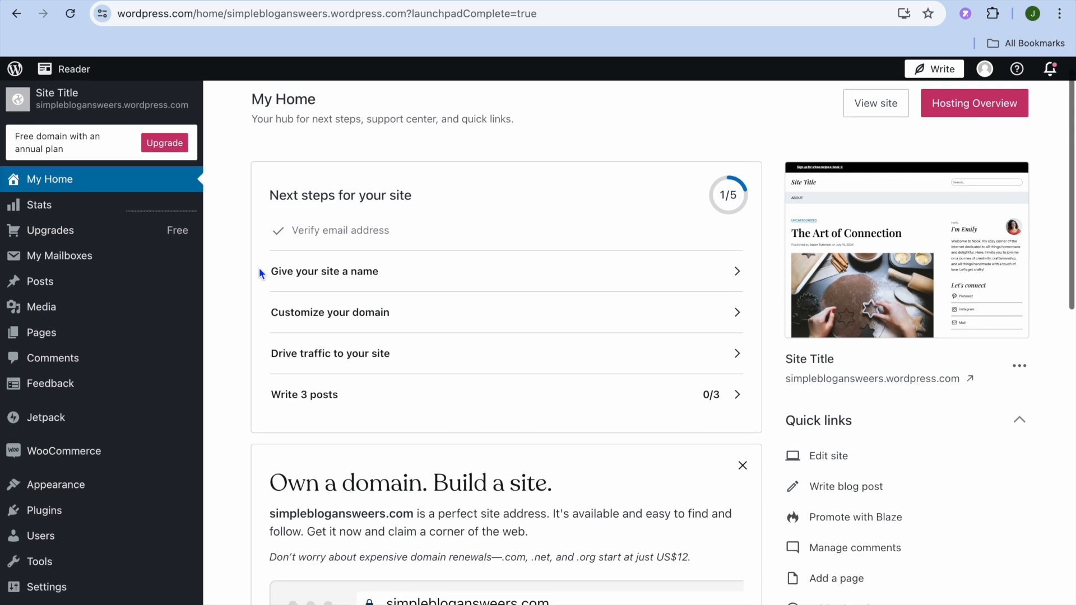
mouse_move(167, 277)
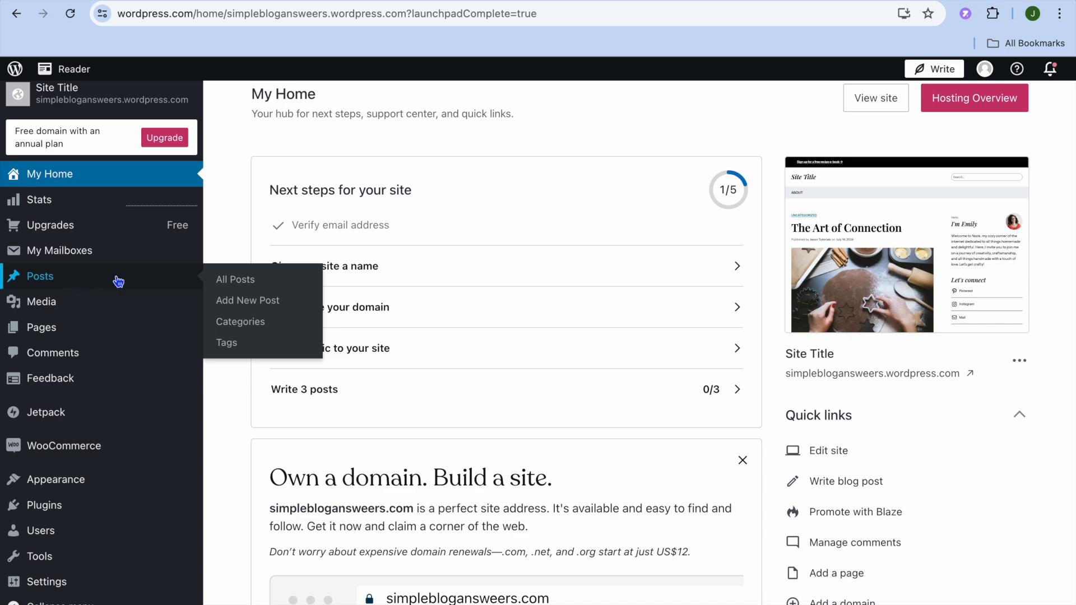
click(53, 328)
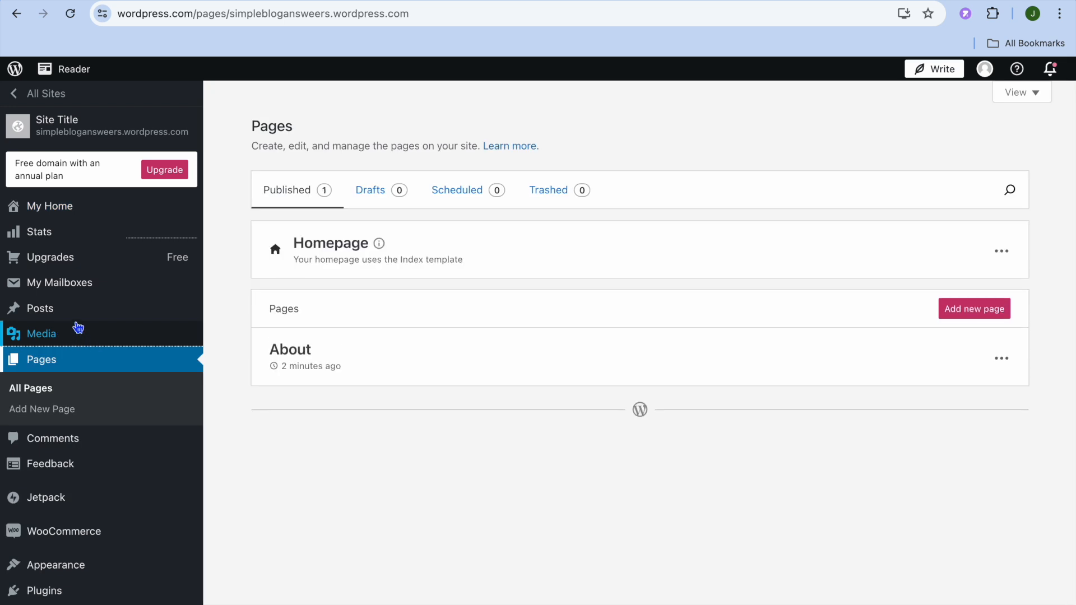
- Open the Plugins marketplace and examine the offered plugins and the plan they require
scroll(78, 366, down, 2)
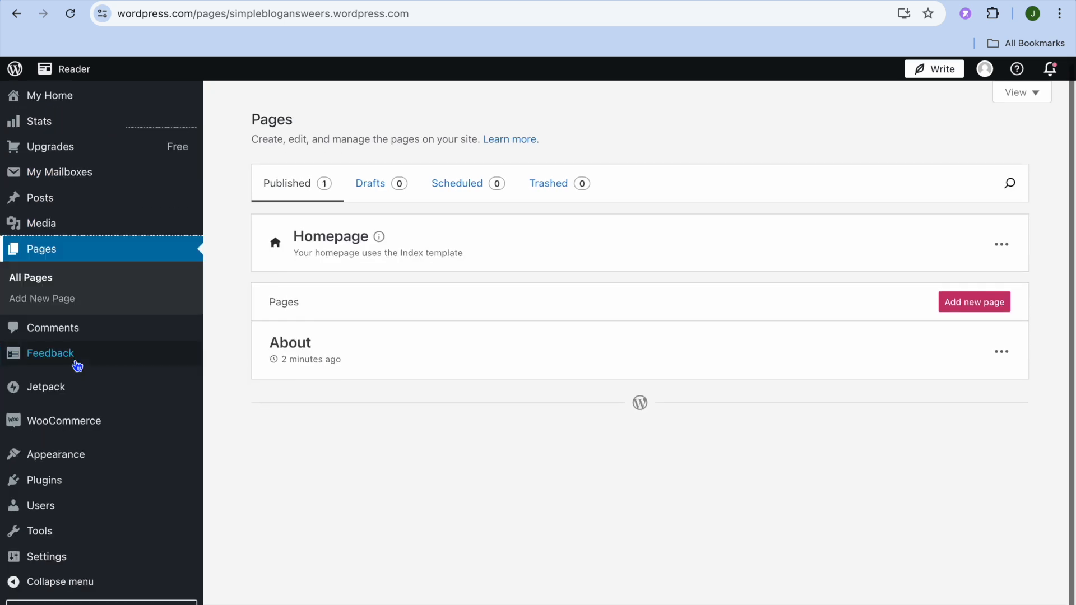
mouse_move(77, 366)
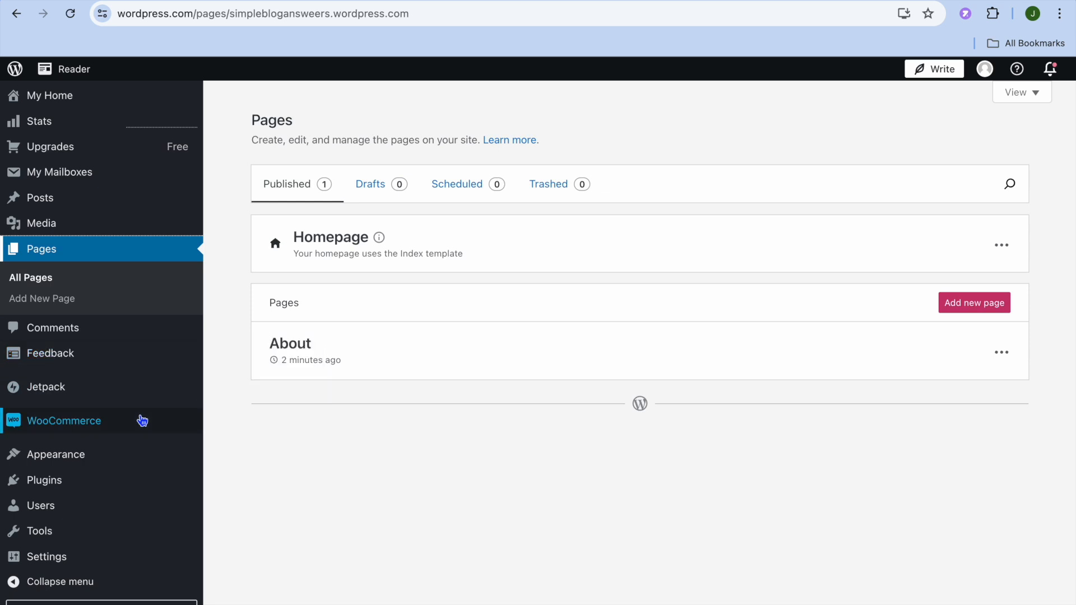
click(79, 482)
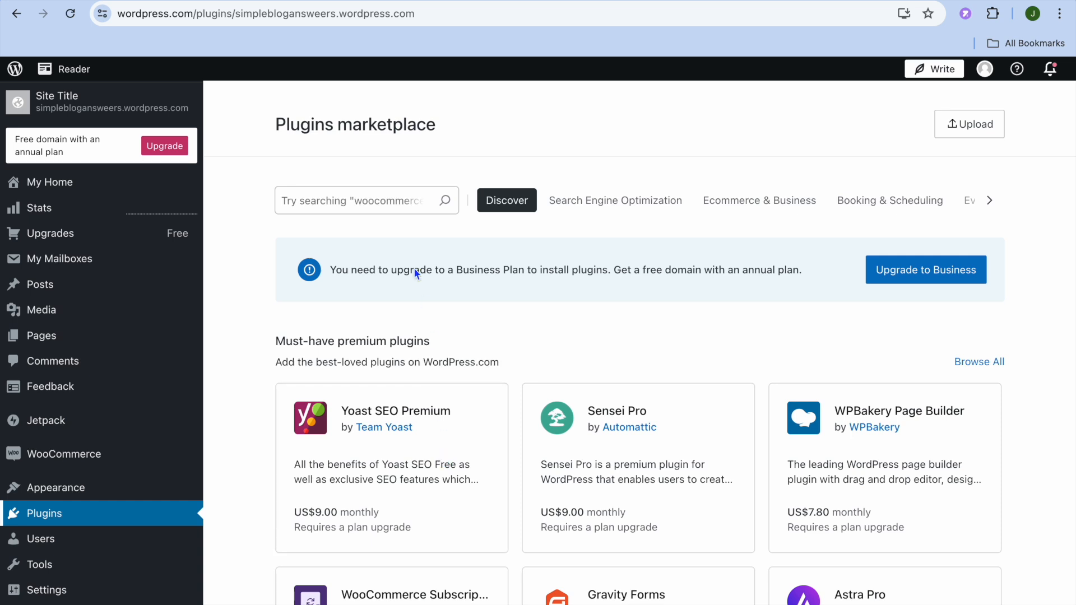
click(377, 200)
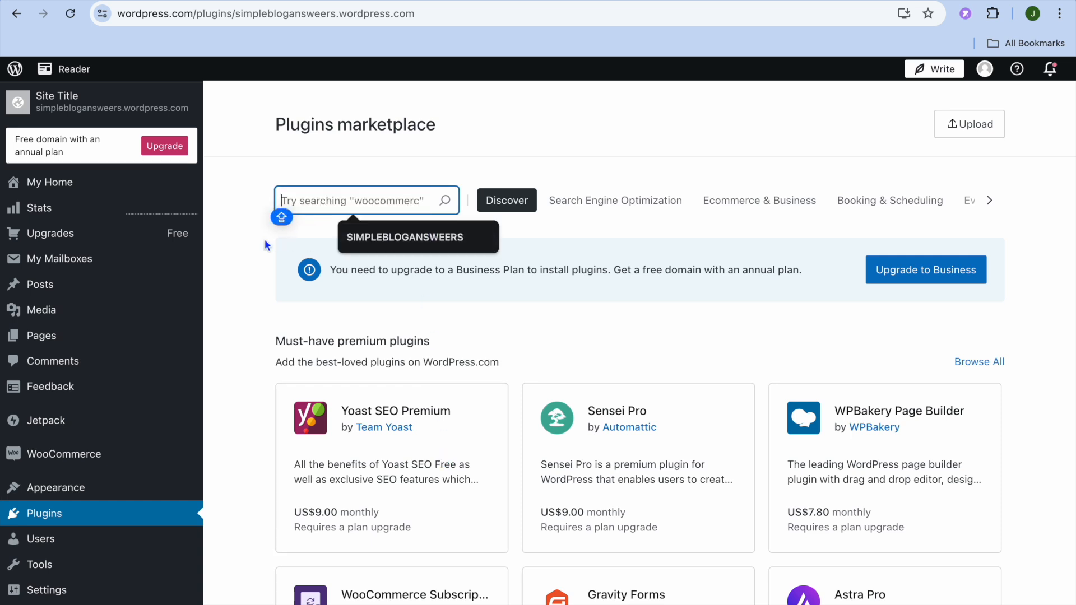
click(250, 242)
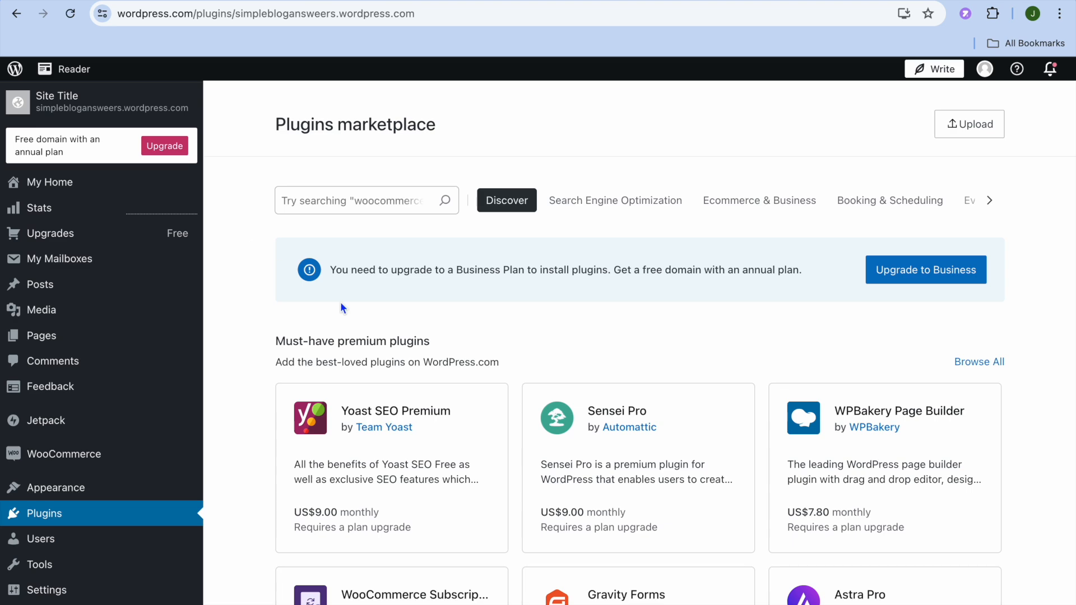
scroll(340, 309, down, 5)
scroll(341, 301, down, 2)
scroll(341, 302, up, 6)
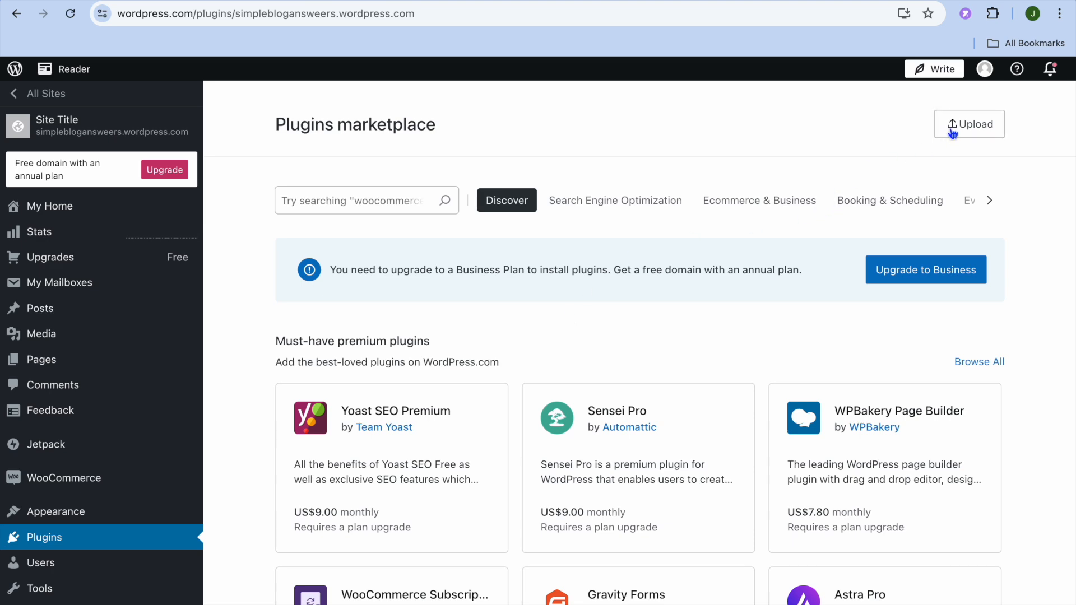
- Look over the rest of the dashboard options, and return to the live blog to show its full web address
mouse_move(185, 427)
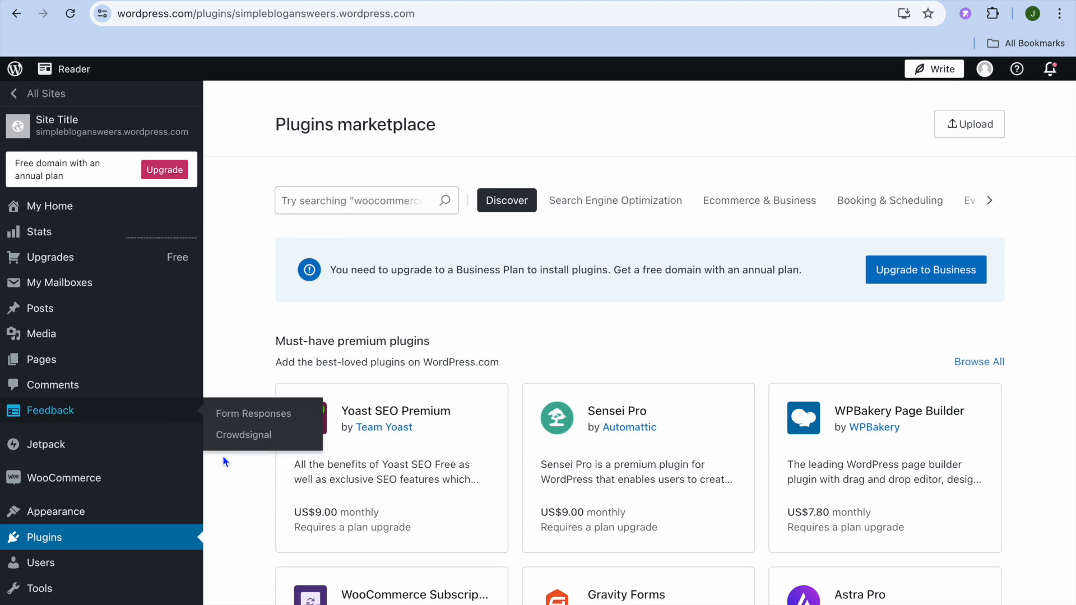
scroll(227, 476, down, 5)
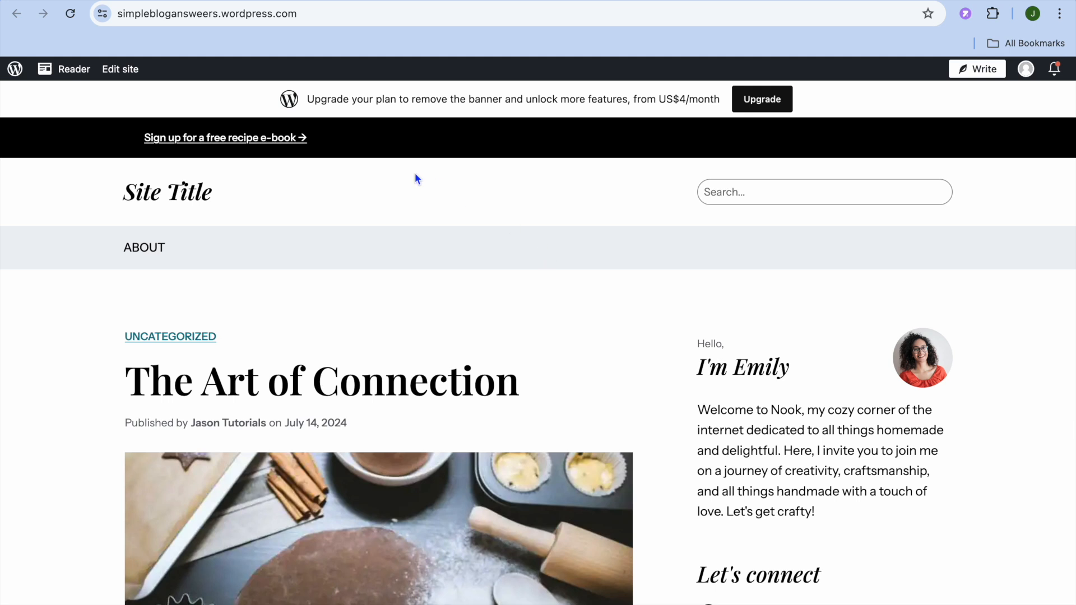
click(328, 19)
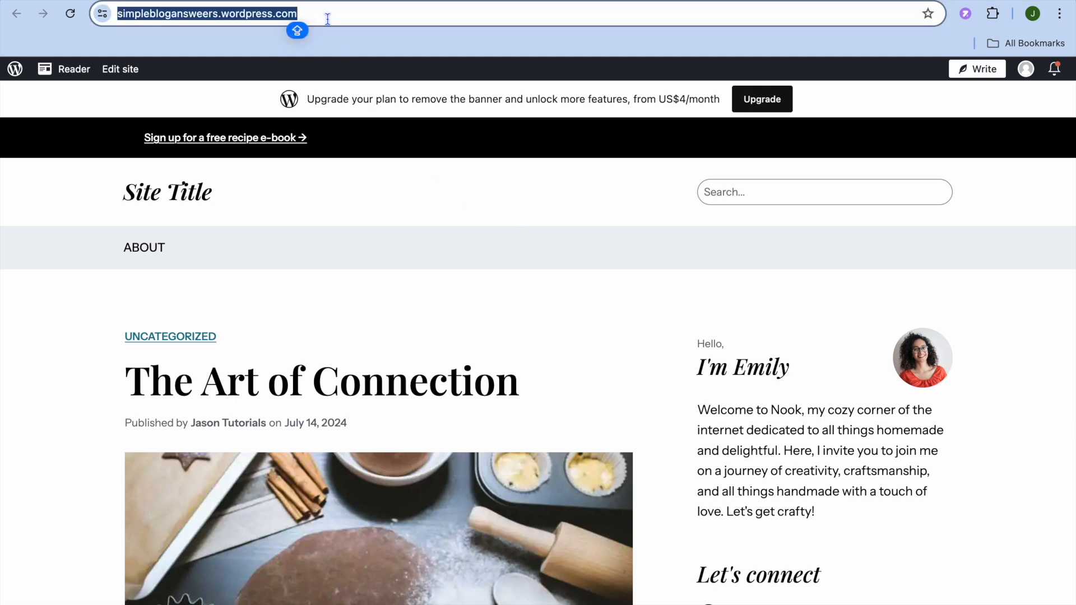
click(328, 19)
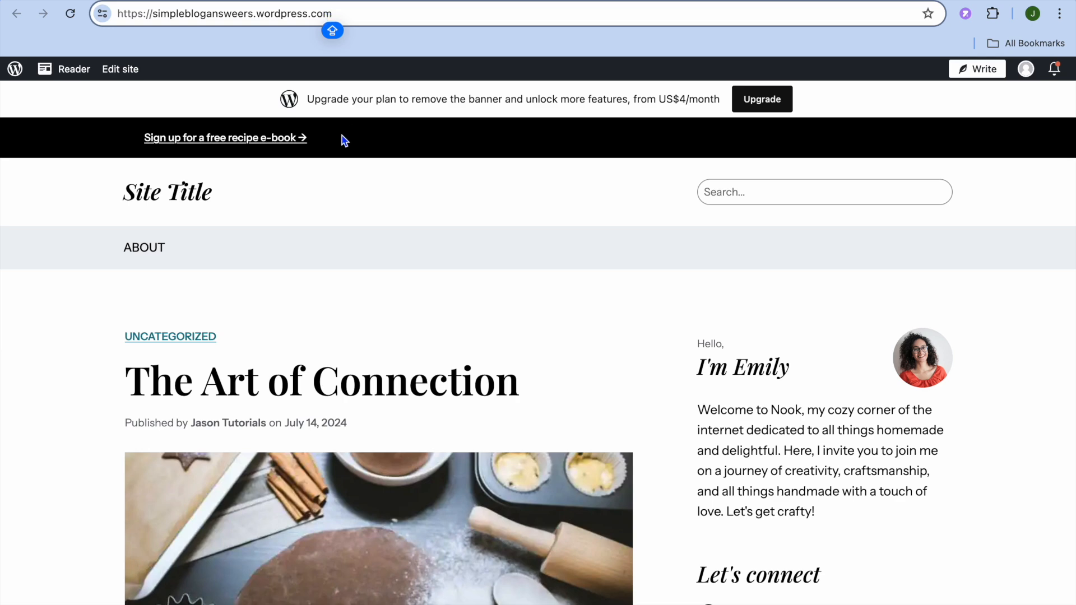